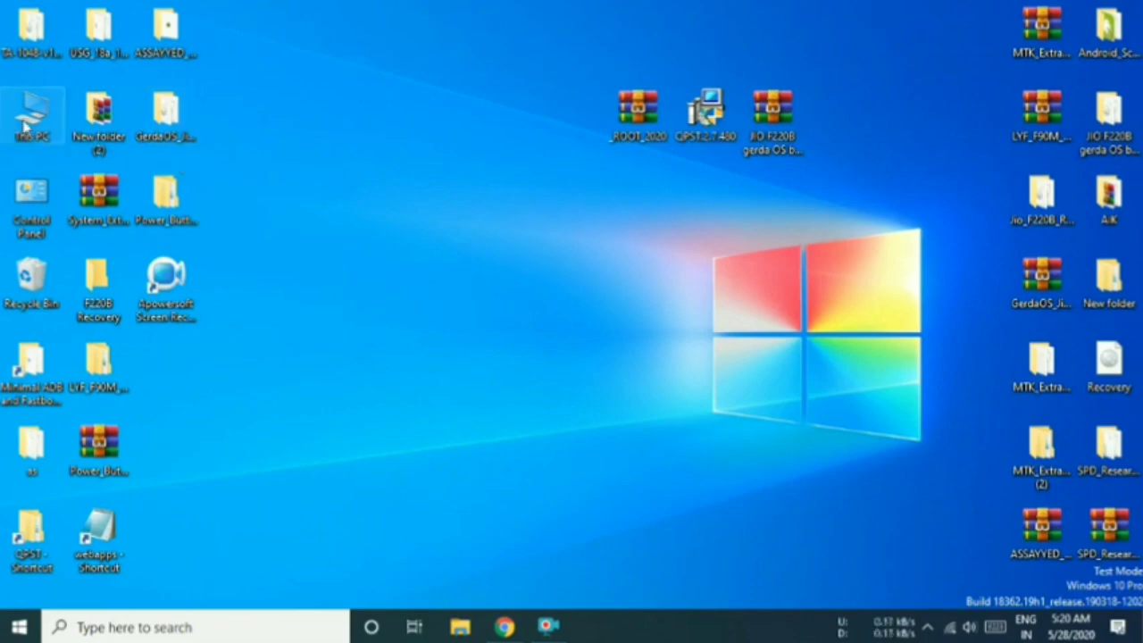
- Open This PC in a reduced window and bring its devices and drives into view
double_click(27, 103)
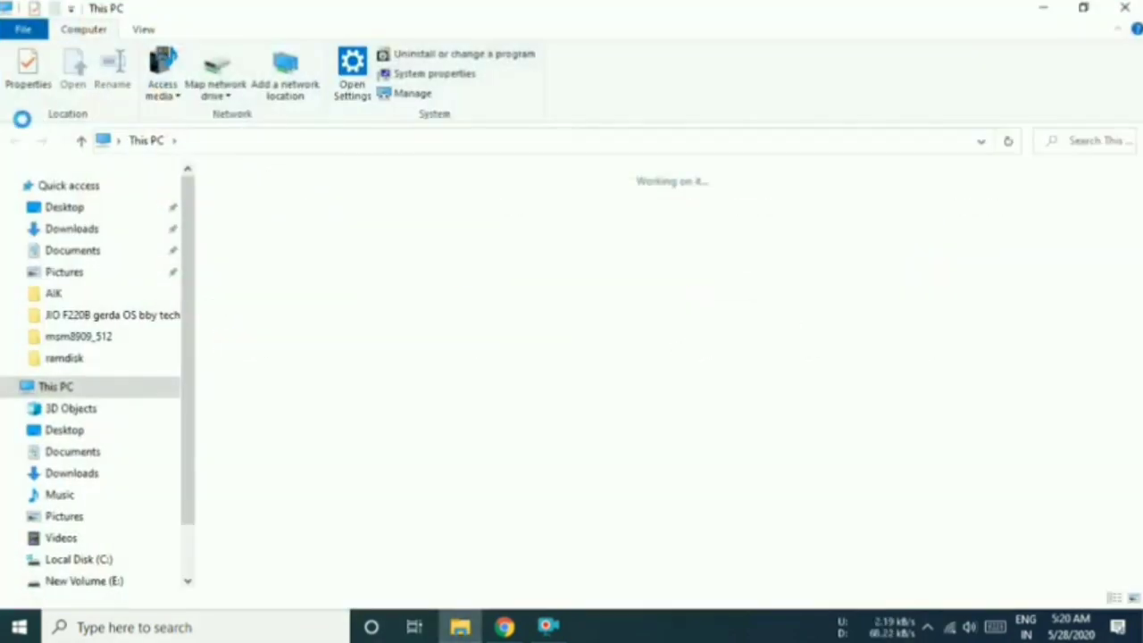
scroll(123, 518, "down", 1)
scroll(123, 518, "up", 1)
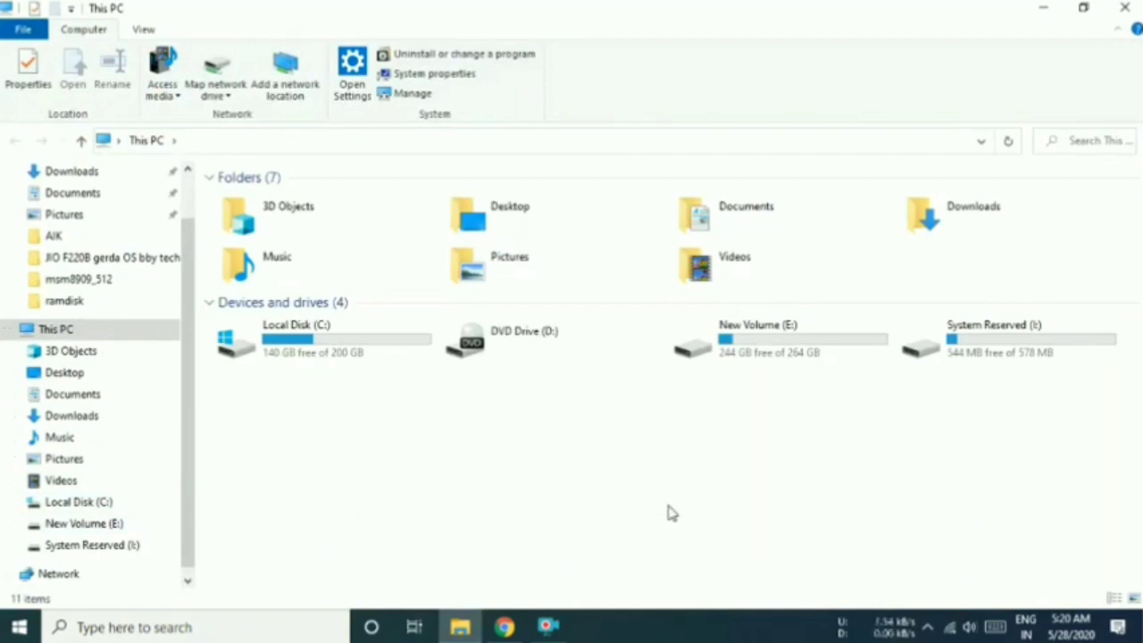
left_click(1083, 7)
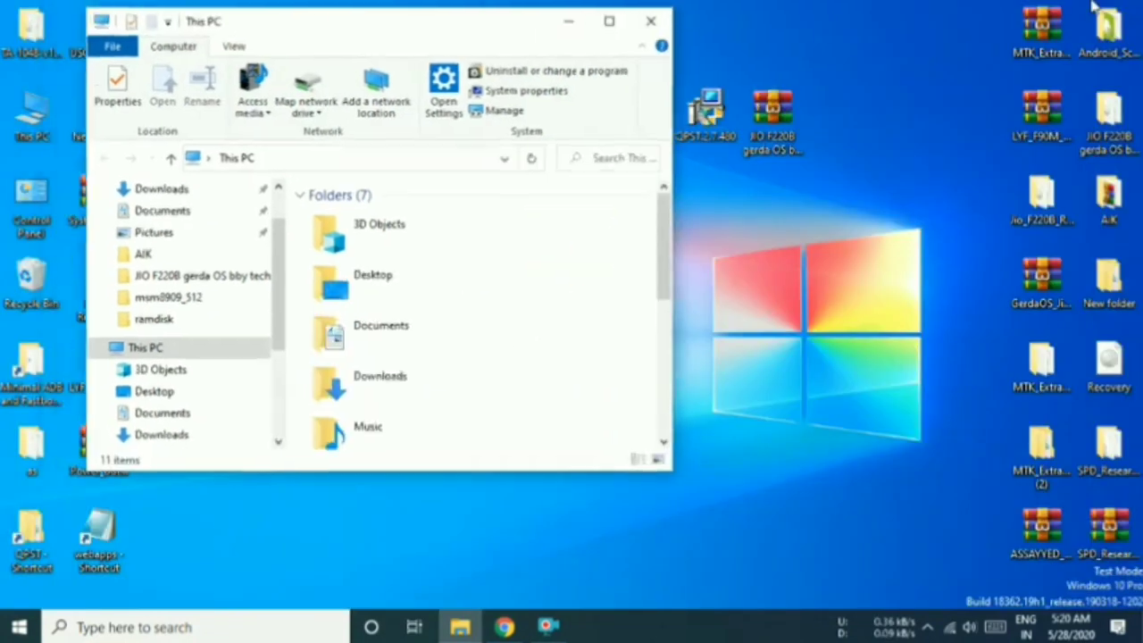
scroll(549, 357, "down", 3)
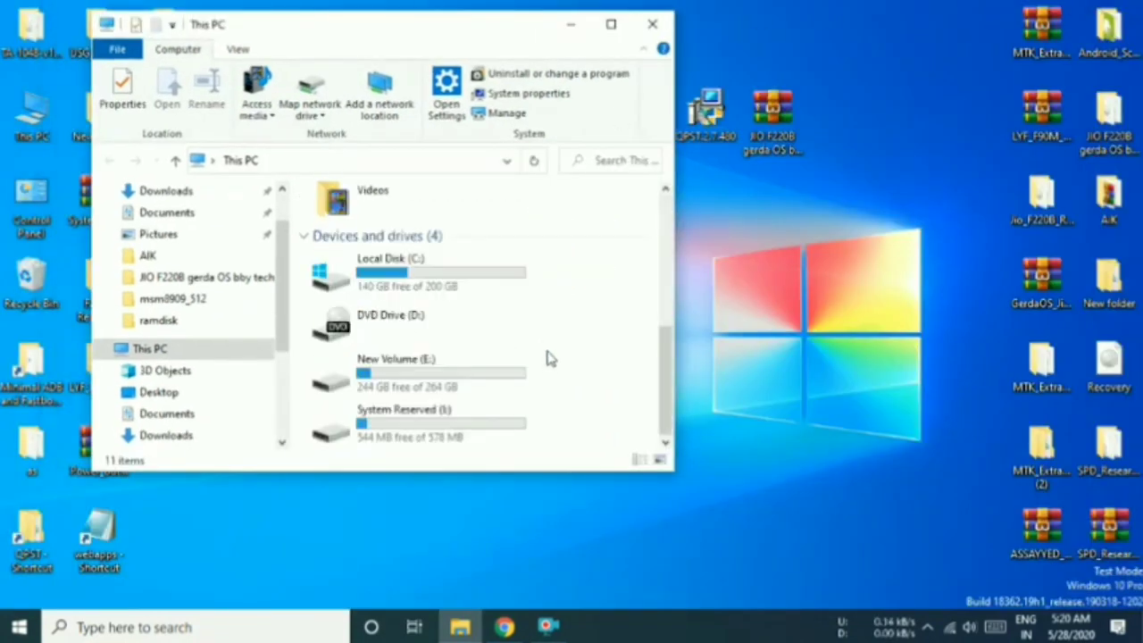
- Check the connected F220B phone in Devices and Printers, then close that window
left_click(926, 627)
left_click(909, 552)
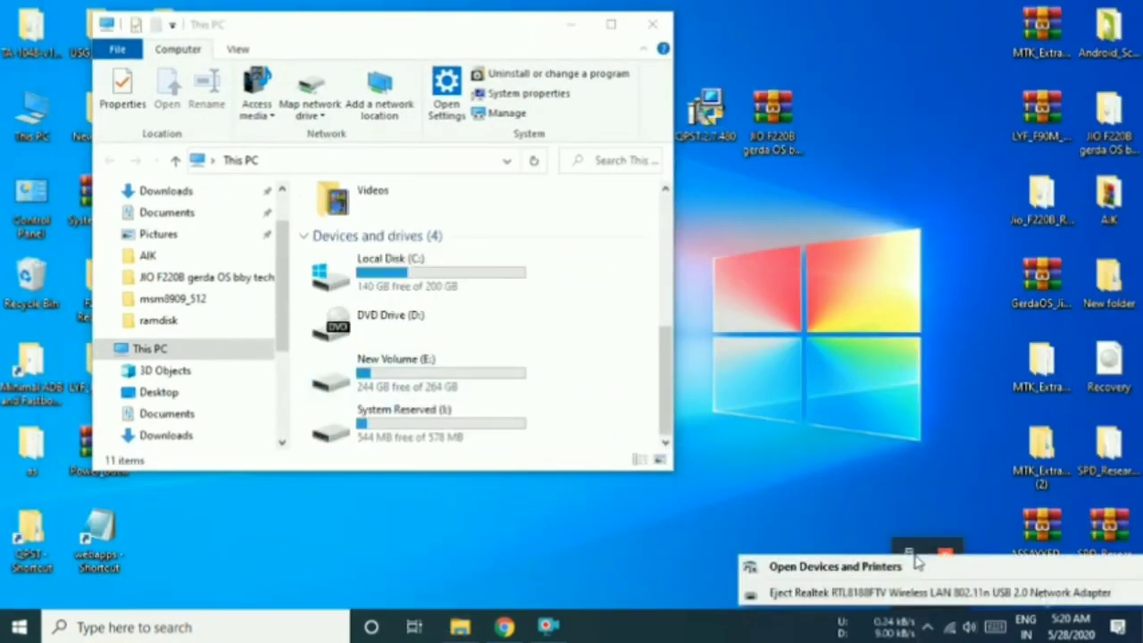
left_click(835, 566)
scroll(523, 407, "down", 2)
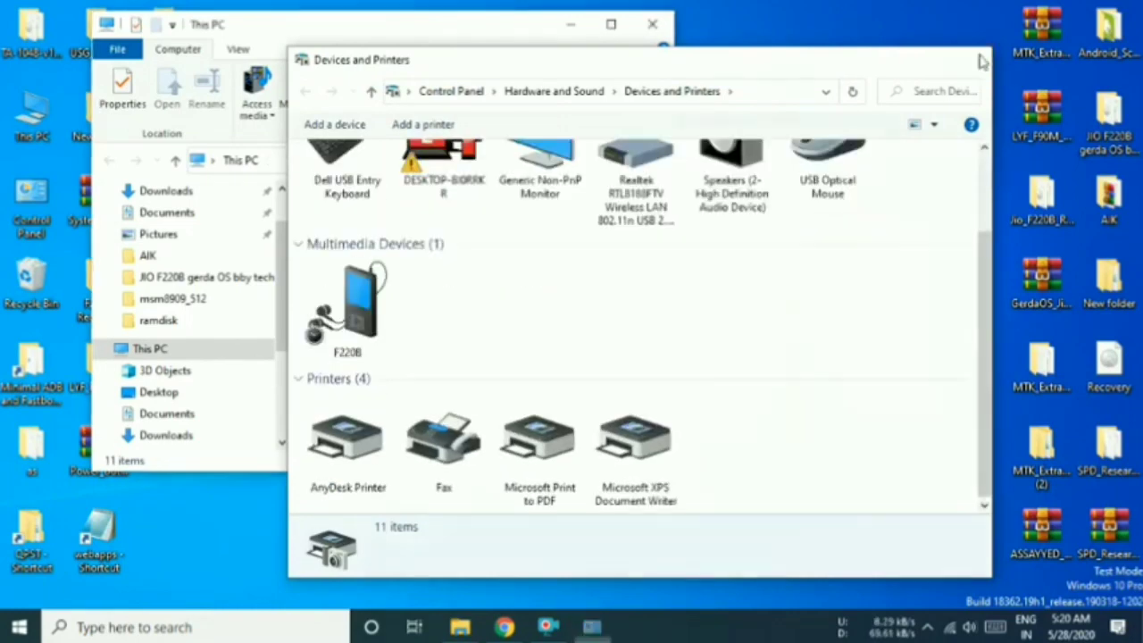
left_click(974, 60)
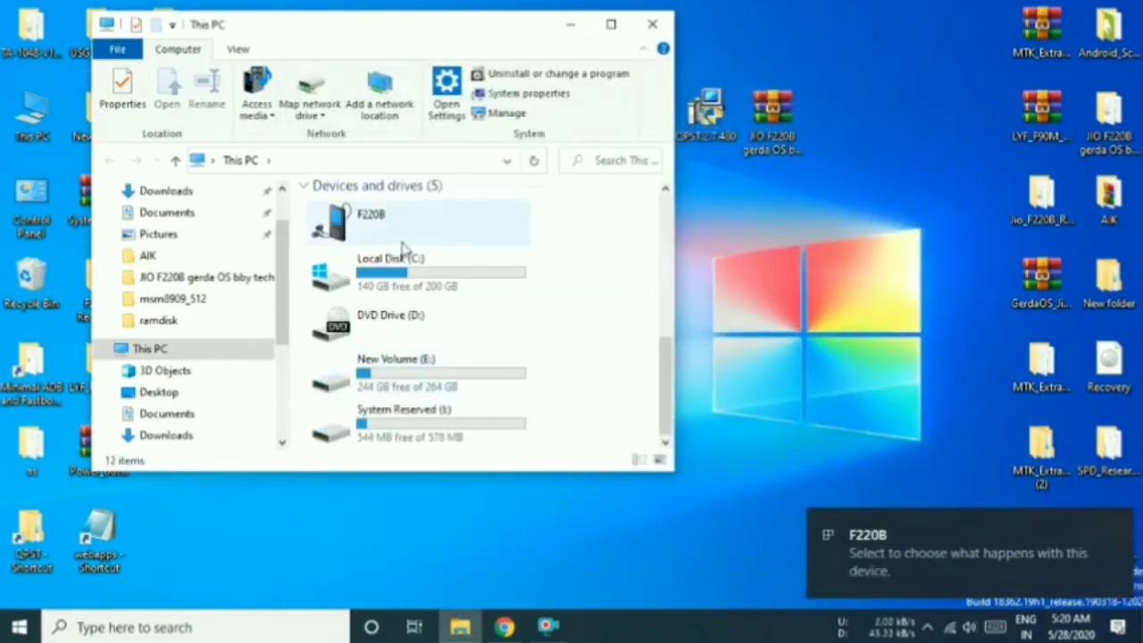
- Open the F220B phone's SD card and locate the JIO F220B gerda OS archive
double_click(402, 243)
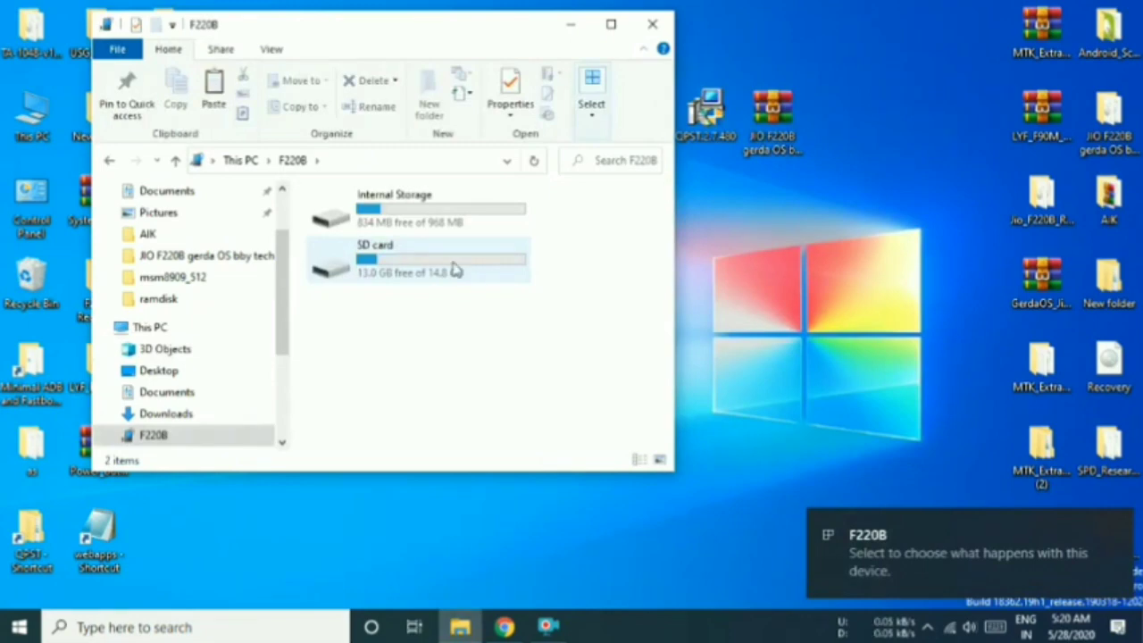
double_click(391, 280)
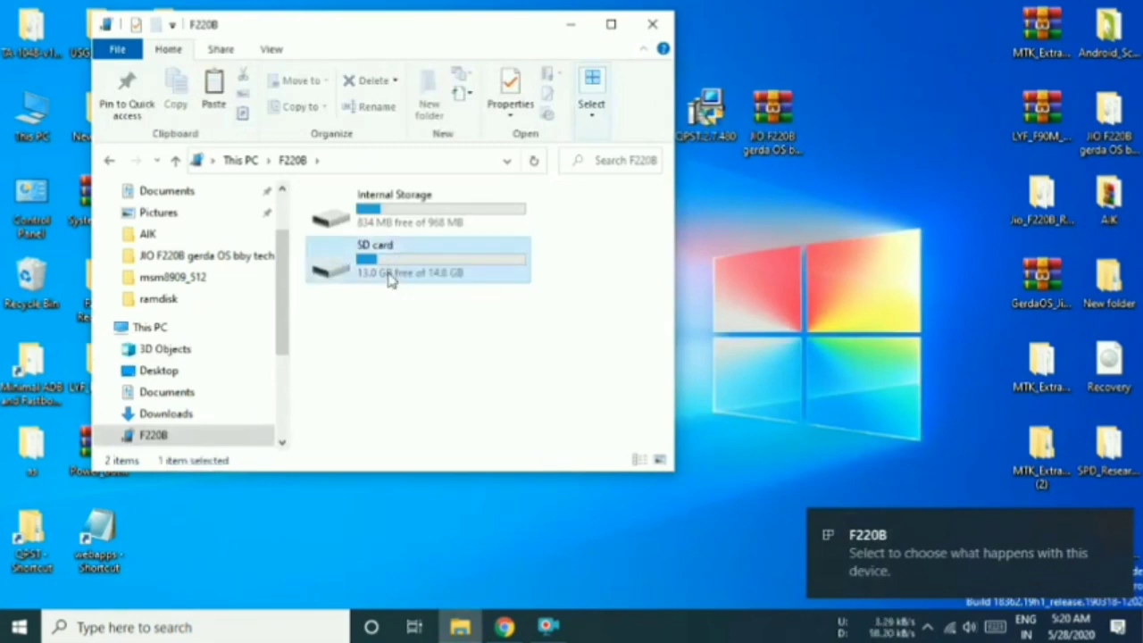
scroll(446, 349, "down", 4)
scroll(483, 384, "down", 4)
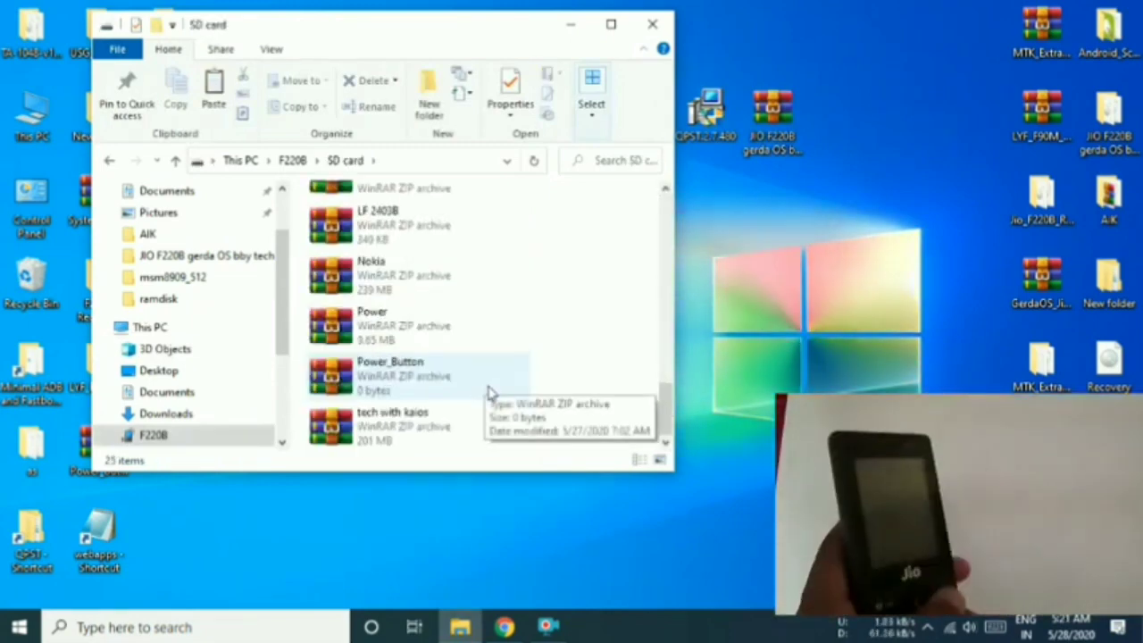
scroll(521, 413, "up", 2)
scroll(506, 414, "down", 1)
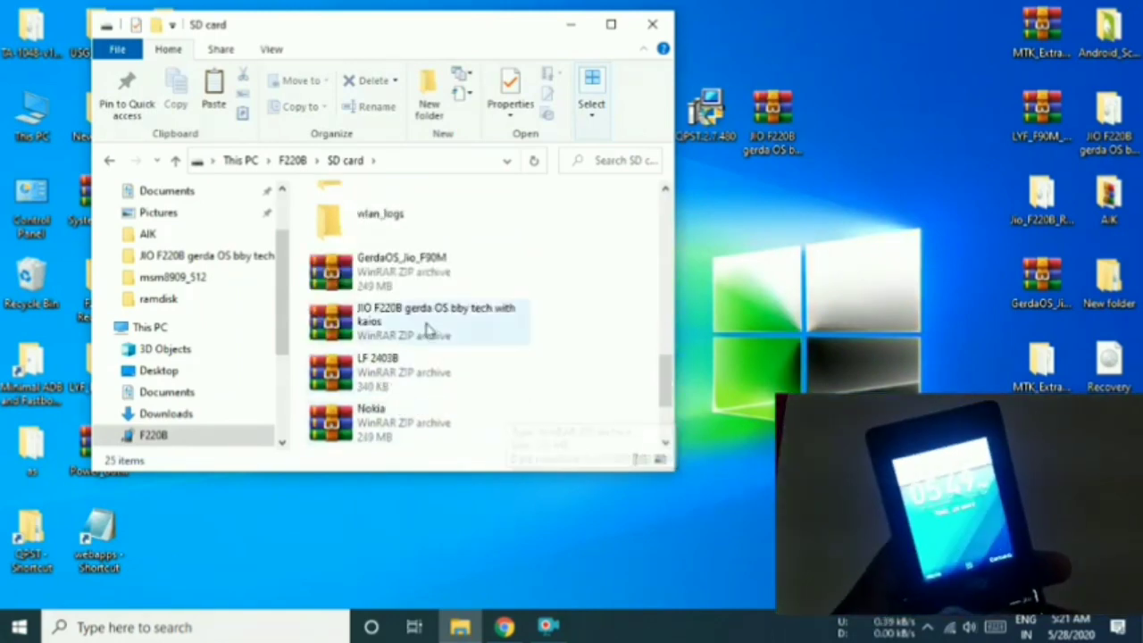
- Permanently delete the existing "JIO F220B gerda OS bby tech with kaios" archive from the phone's SD card
left_click_drag(778, 136, 654, 350)
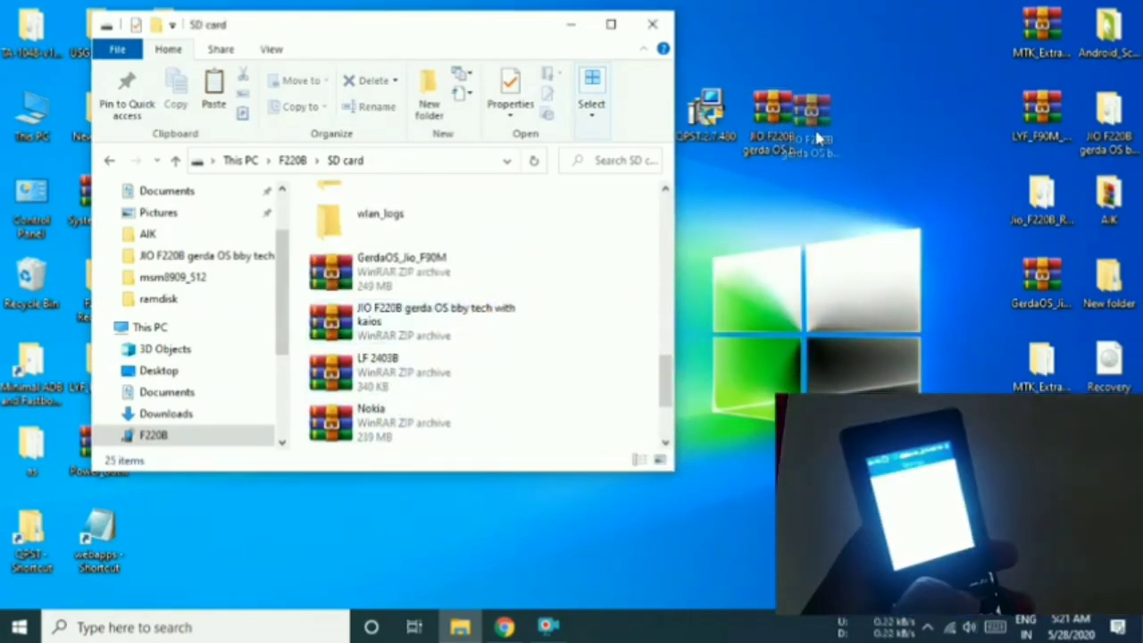
right_click(396, 333)
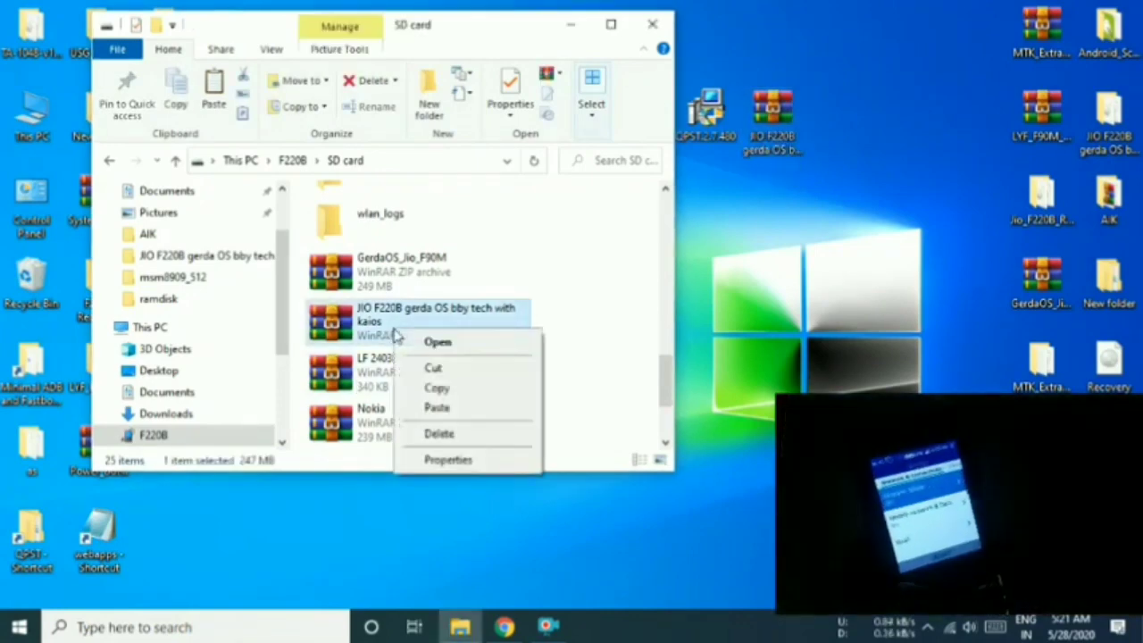
left_click(438, 434)
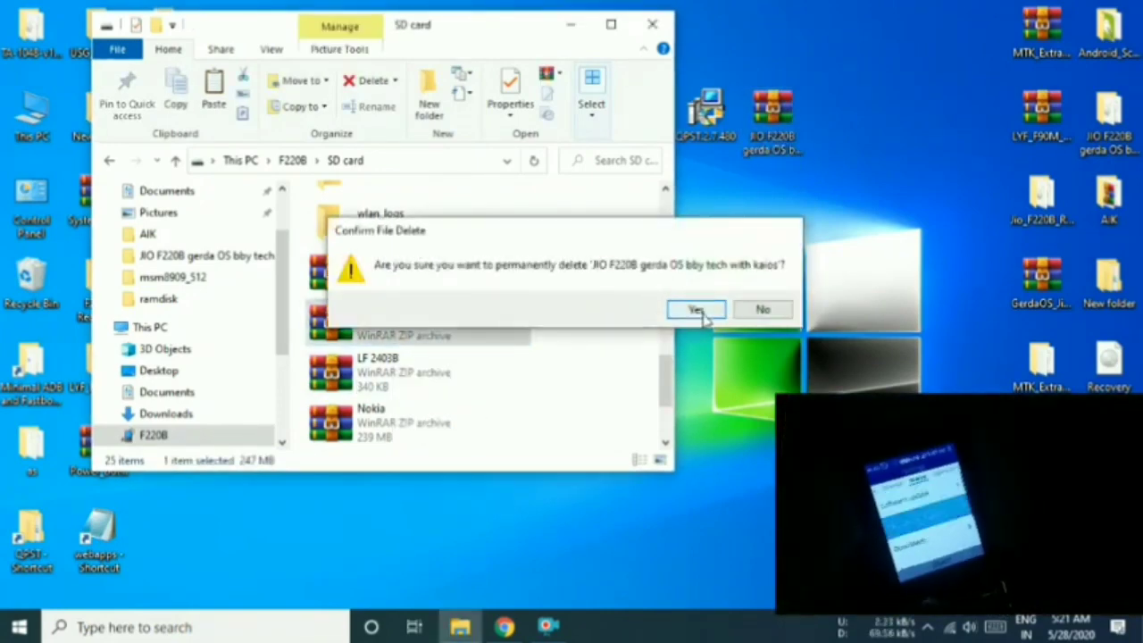
left_click(702, 313)
- Copy the JIO F220B gerda OS archive from the desktop to the phone's SD card and close the folder window
left_click_drag(768, 138, 588, 309)
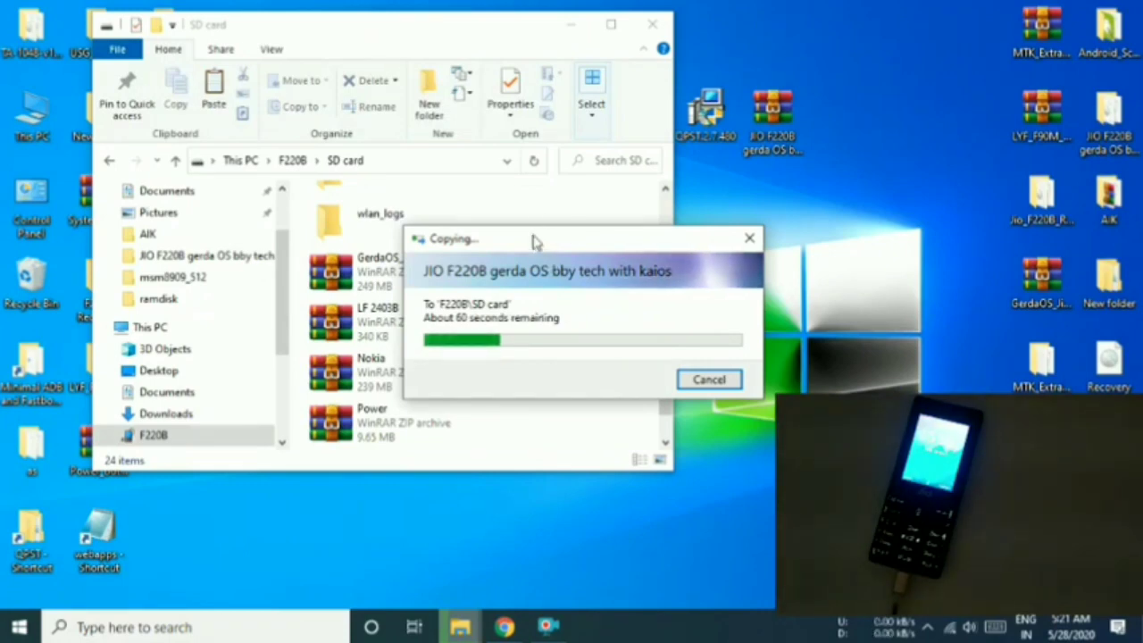
left_click_drag(530, 238, 505, 227)
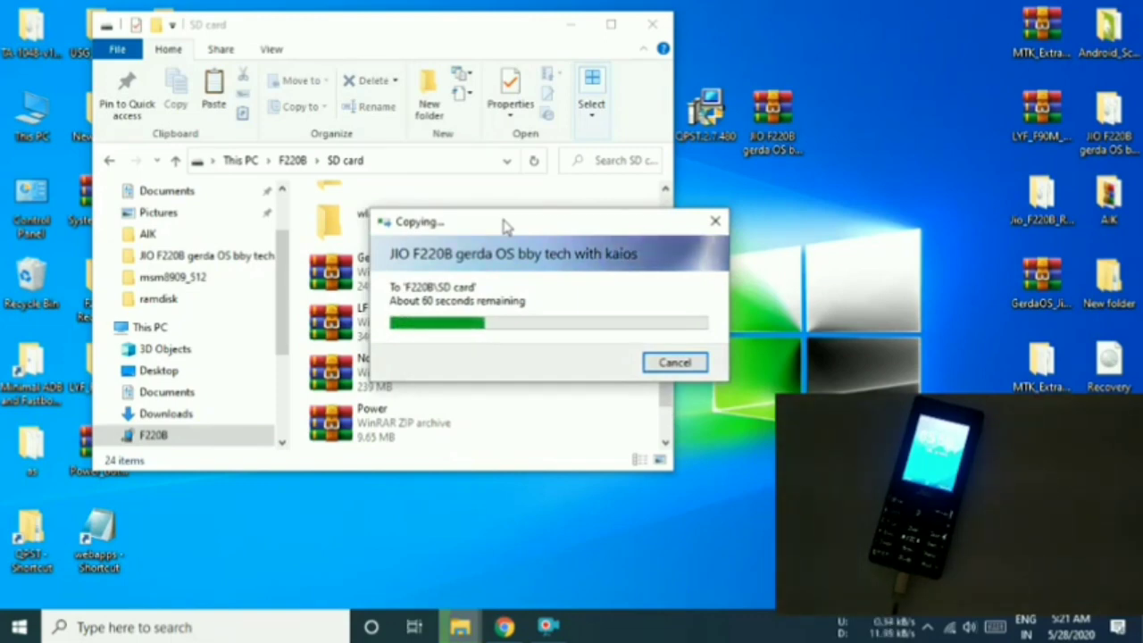
left_click(639, 32)
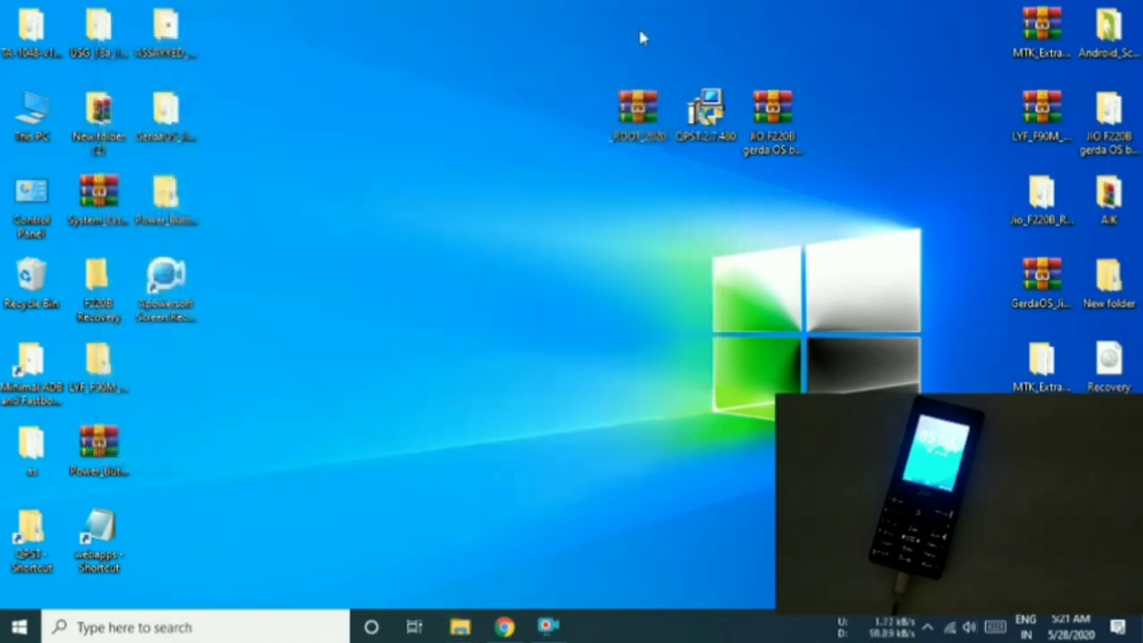
- Extract the _ROOT_2020 archive onto the desktop and move the extracted folder to the free area below the archives
right_click(639, 135)
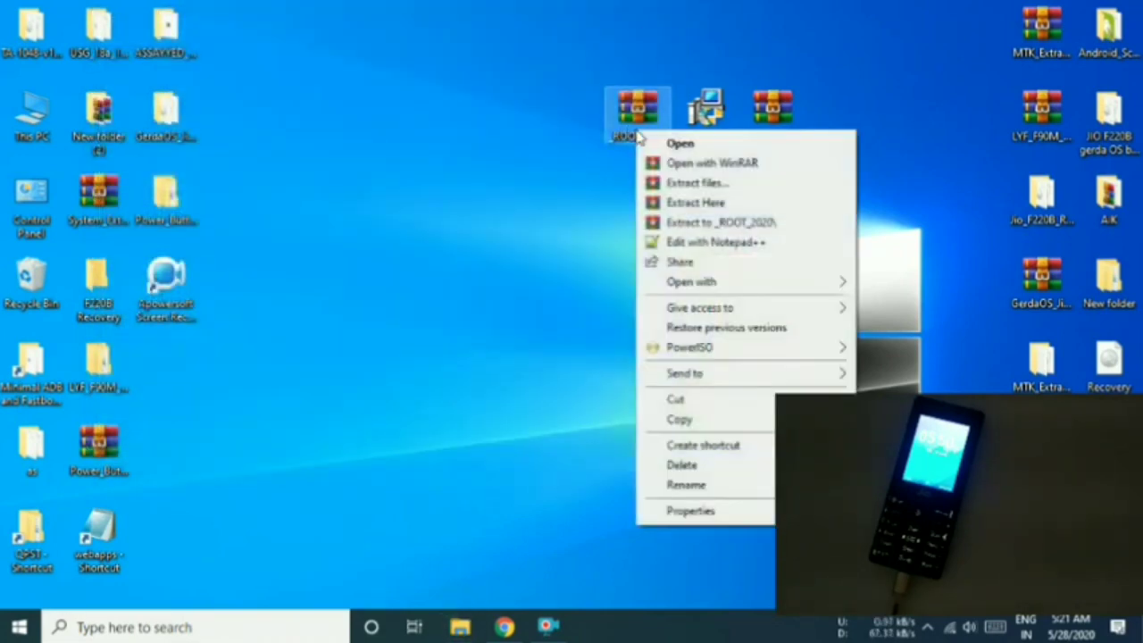
left_click(730, 204)
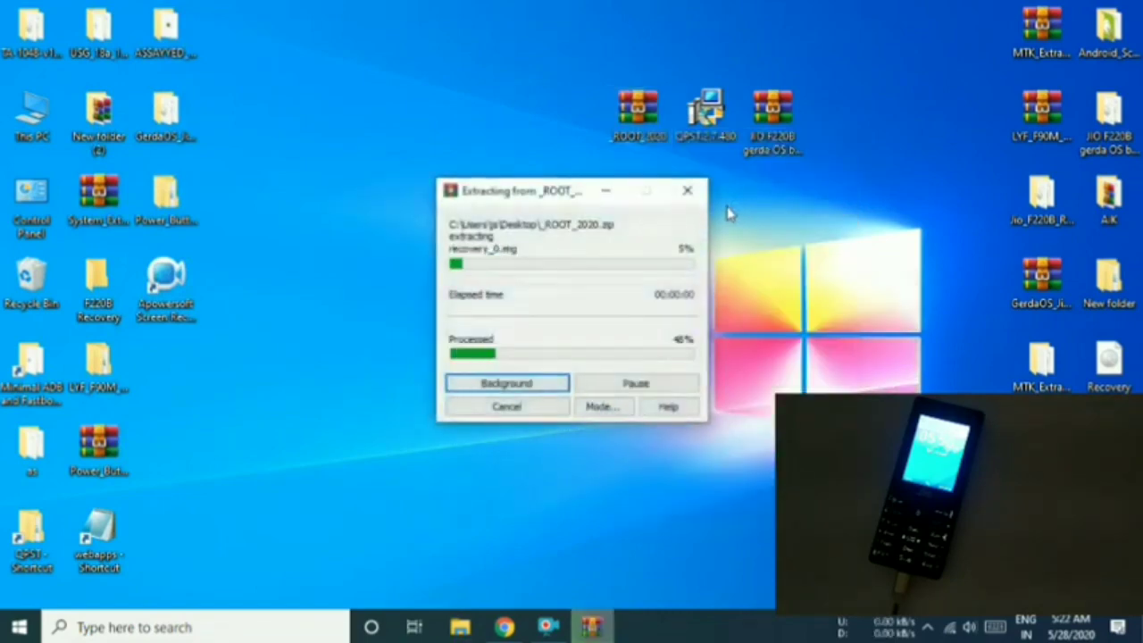
left_click_drag(181, 380, 523, 220)
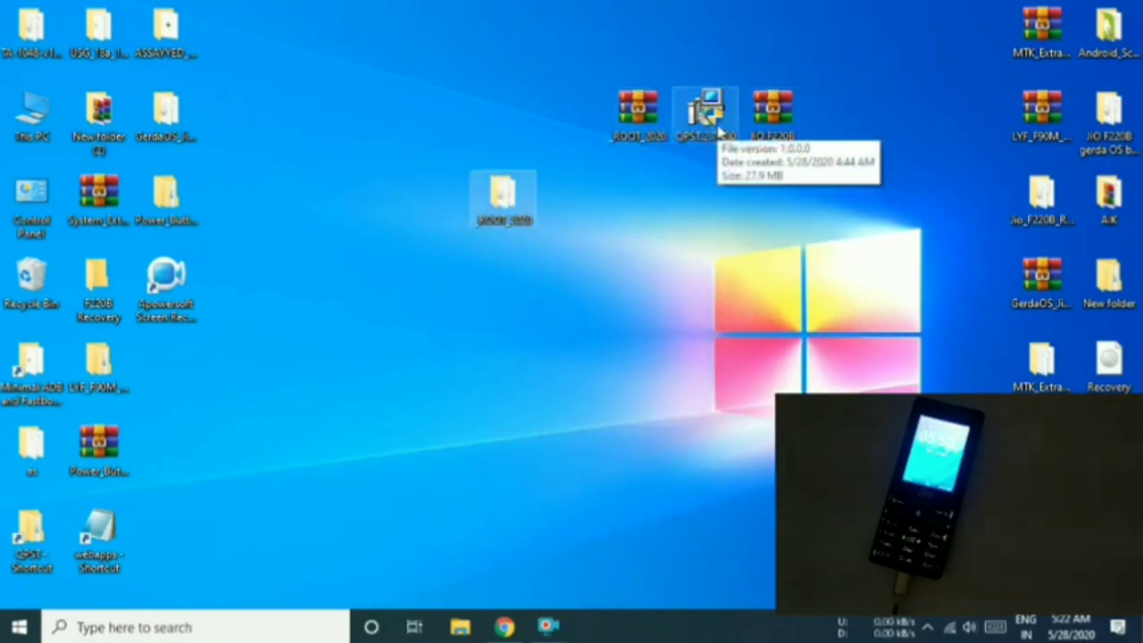
- Copy the extracted _ROOT_2020 folder and open the QPST folder under C:, Program Files (x86), Qualcomm
right_click(512, 214)
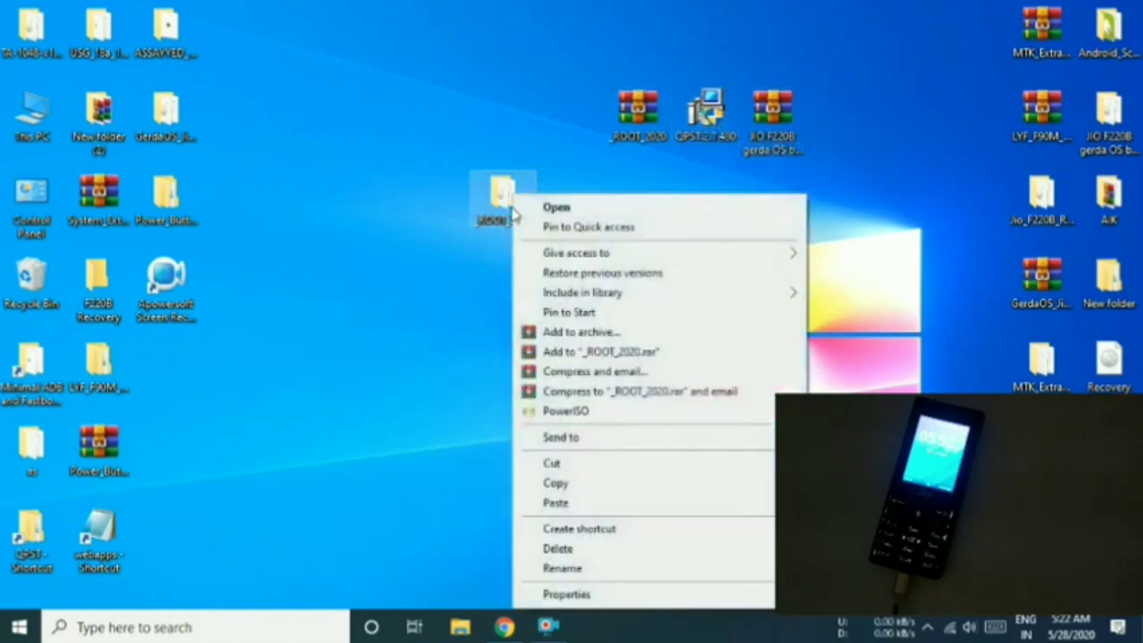
left_click(563, 484)
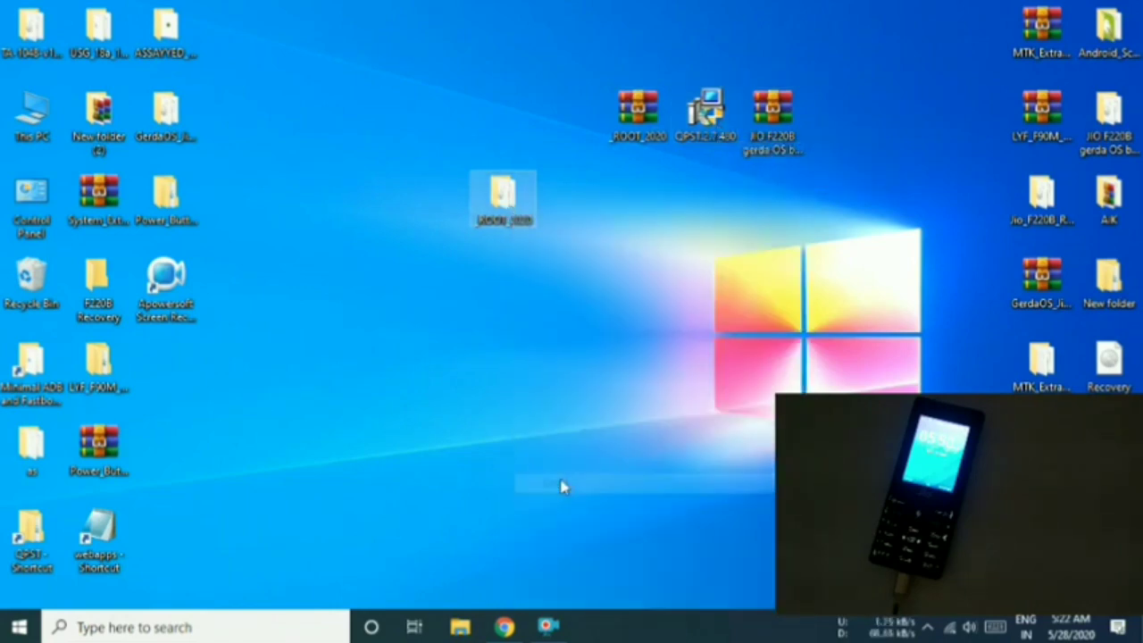
double_click(40, 114)
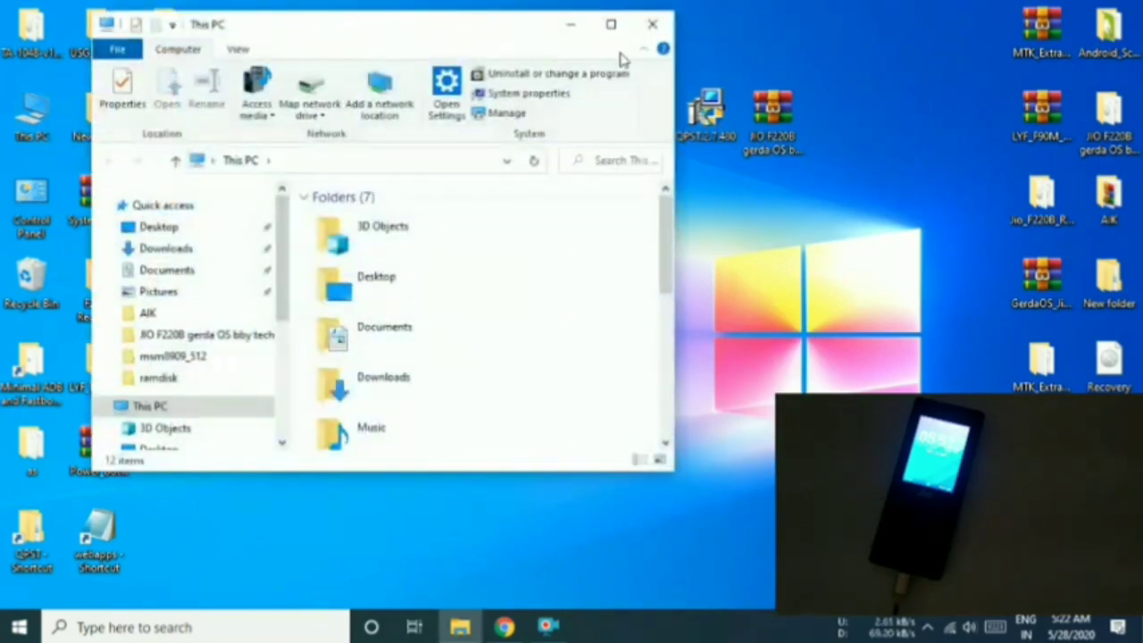
left_click(612, 27)
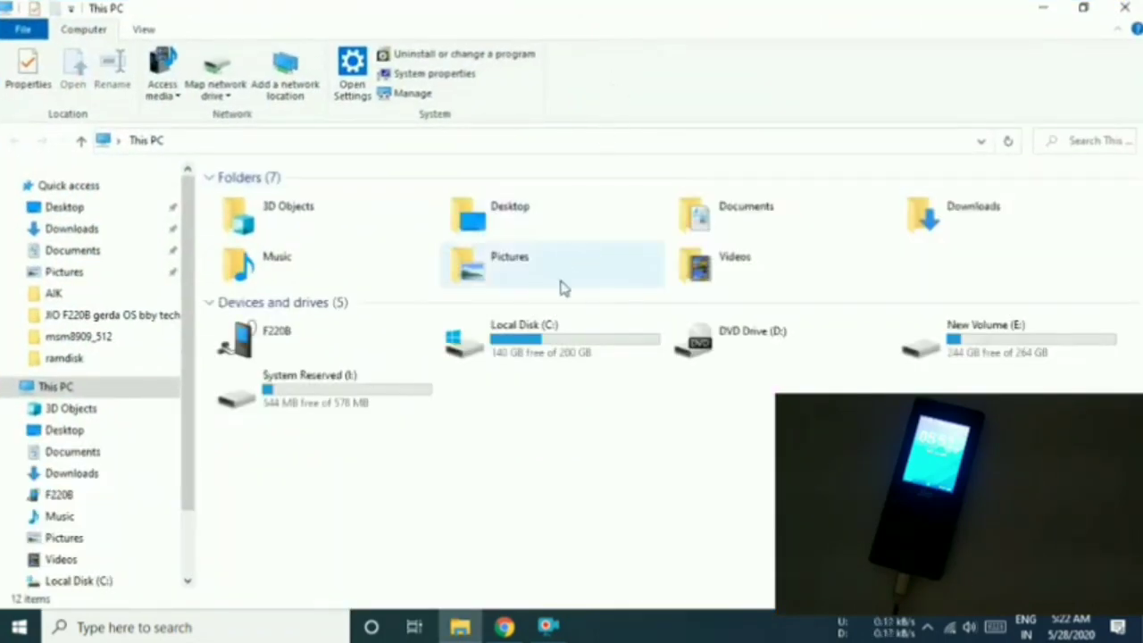
double_click(558, 331)
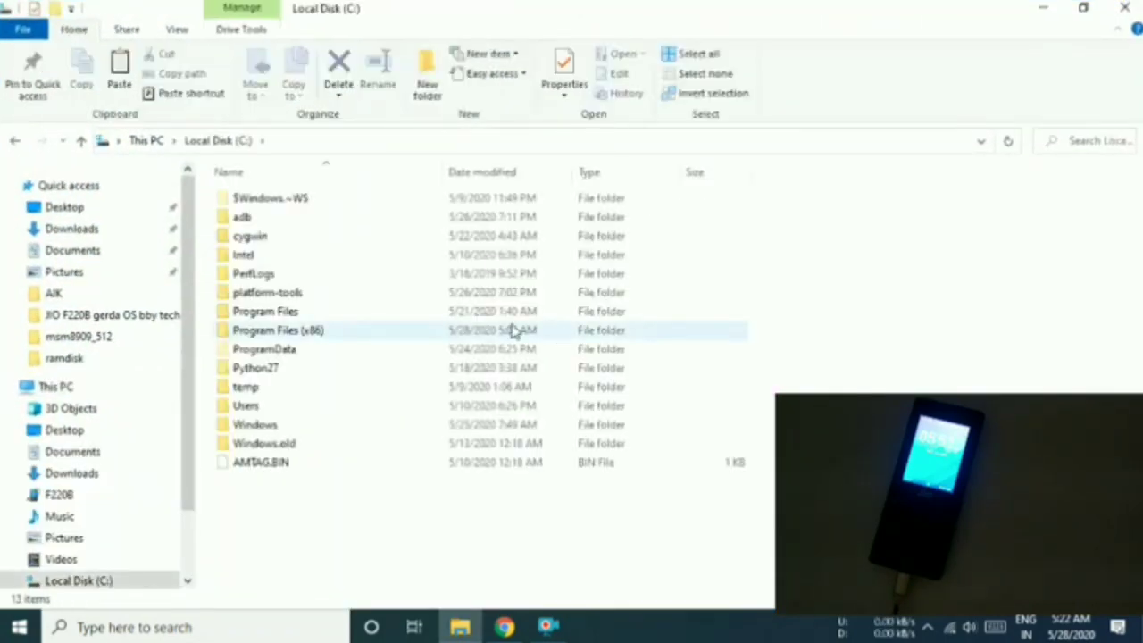
double_click(372, 338)
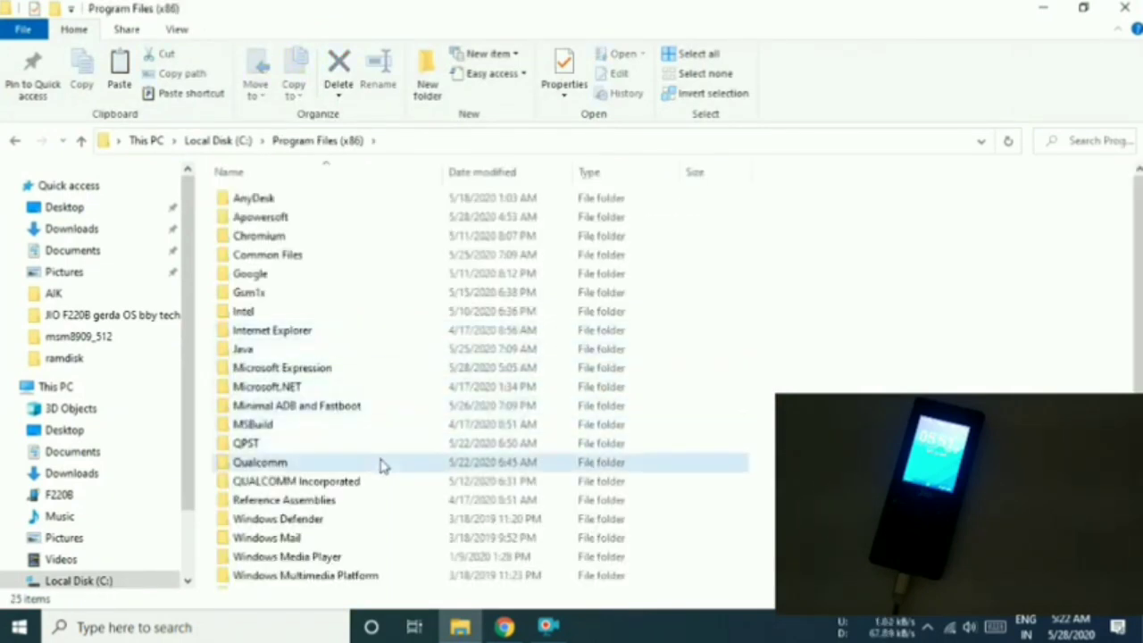
double_click(382, 464)
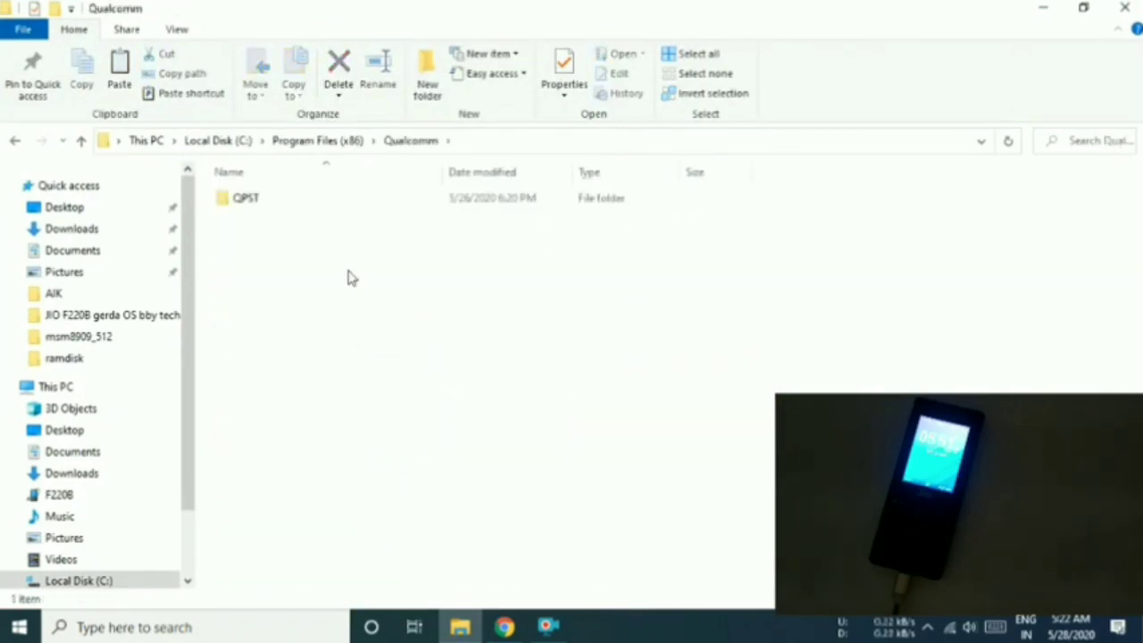
double_click(355, 199)
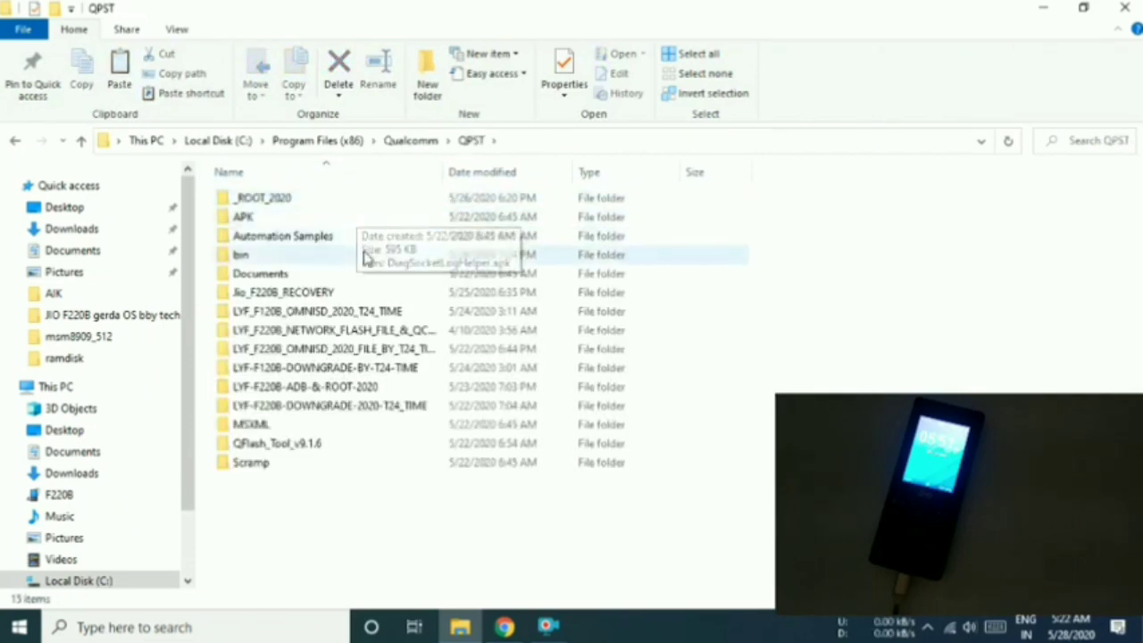
- Delete the old _ROOT_2020 folder from the QPST folder
left_click(312, 204)
right_click(313, 204)
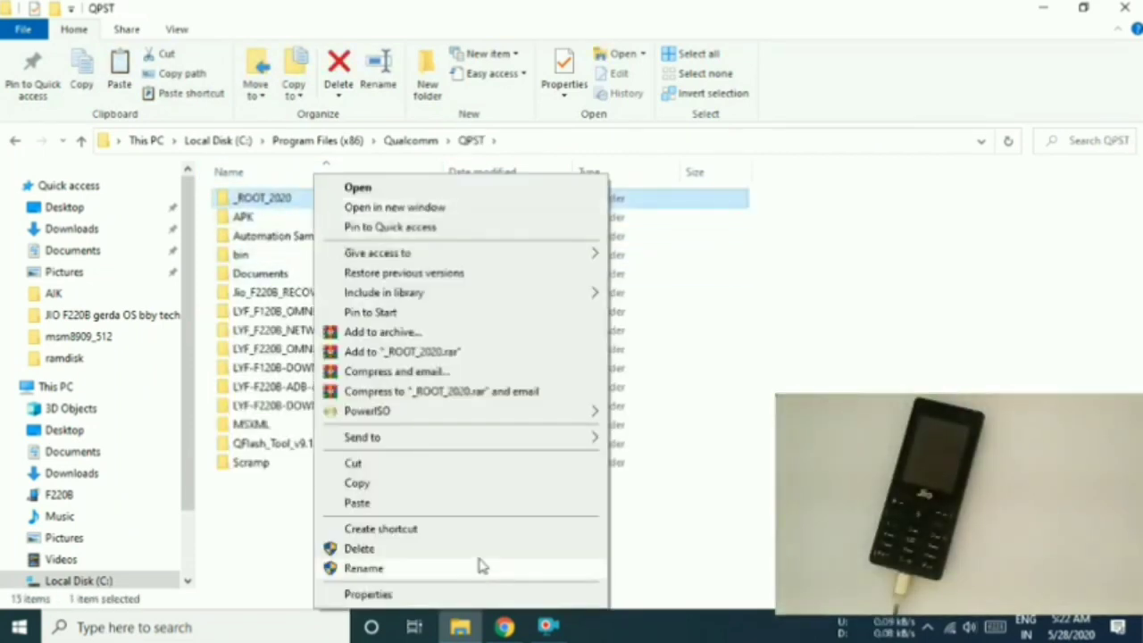
key("Escape")
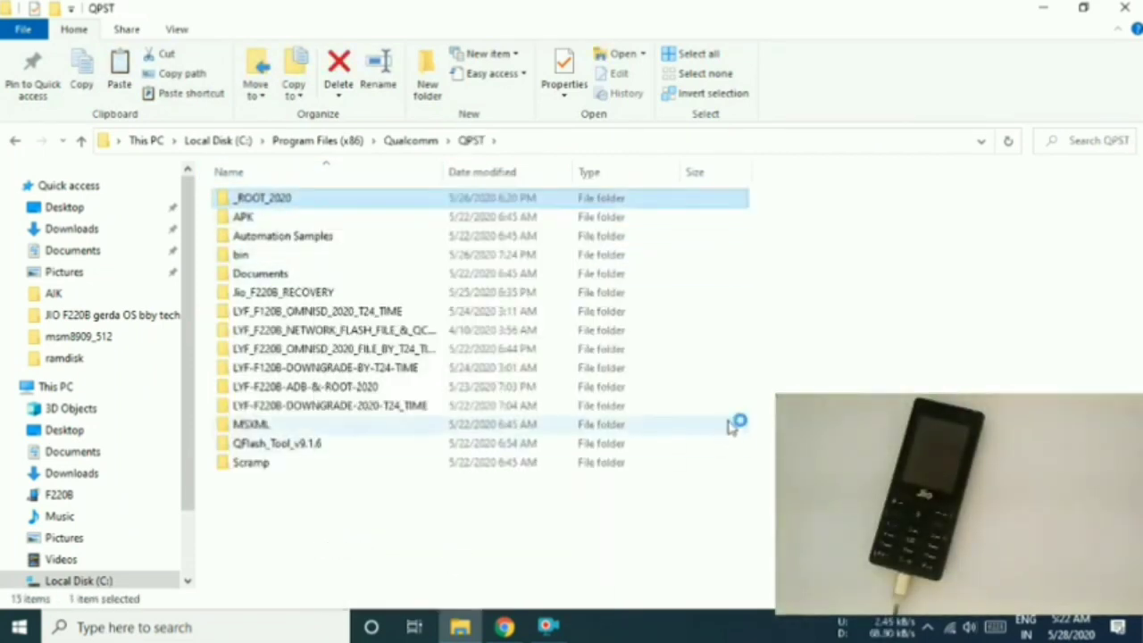
key("Delete")
- Paste the copied _ROOT_2020 folder into QPST with administrator permission, then shrink the window and move it down to uncover the desktop files
right_click(772, 330)
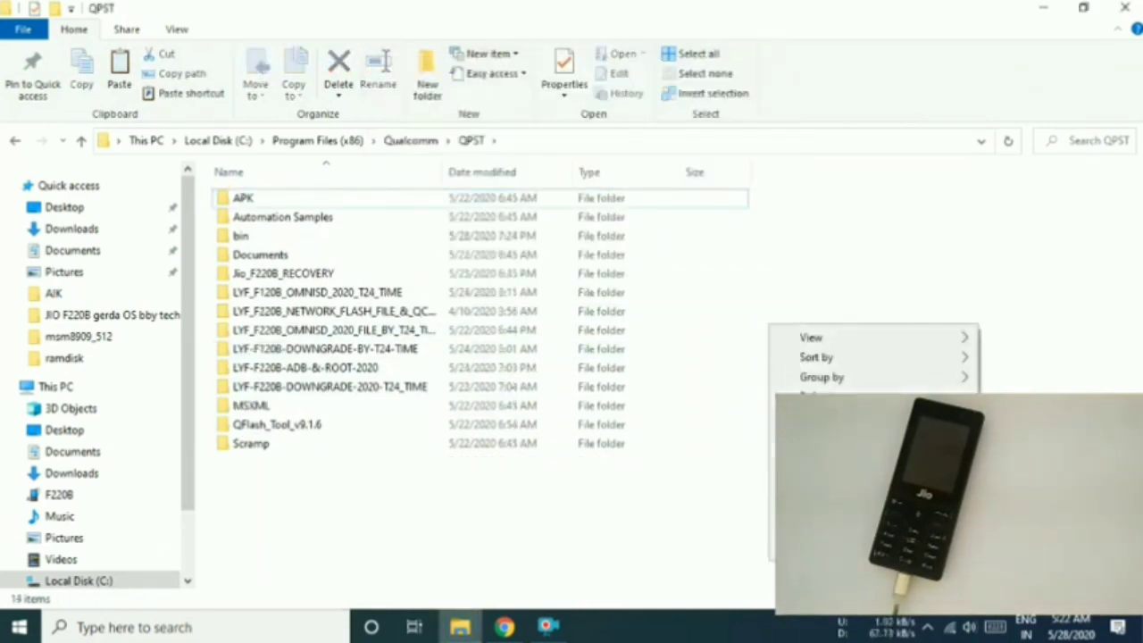
key("ctrl+v")
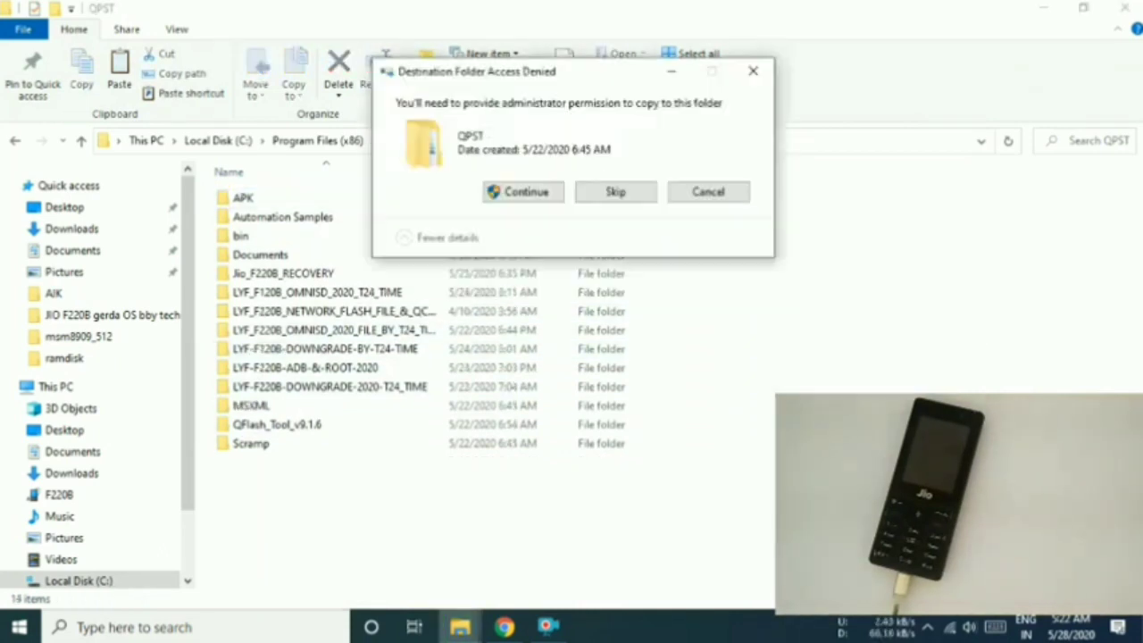
left_click(522, 198)
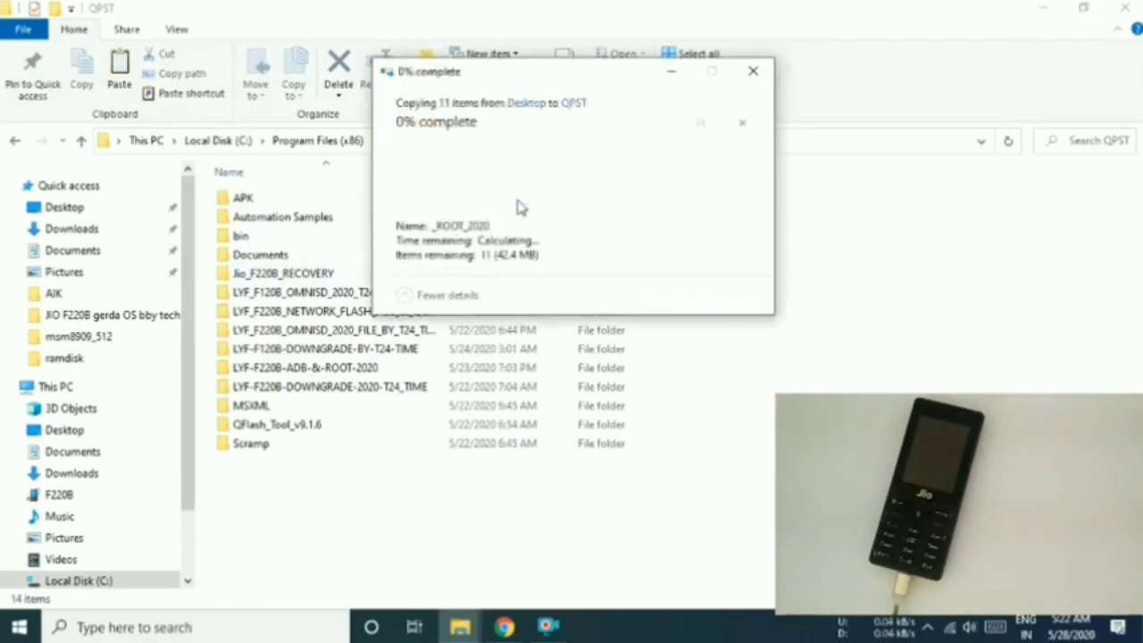
left_click(1083, 7)
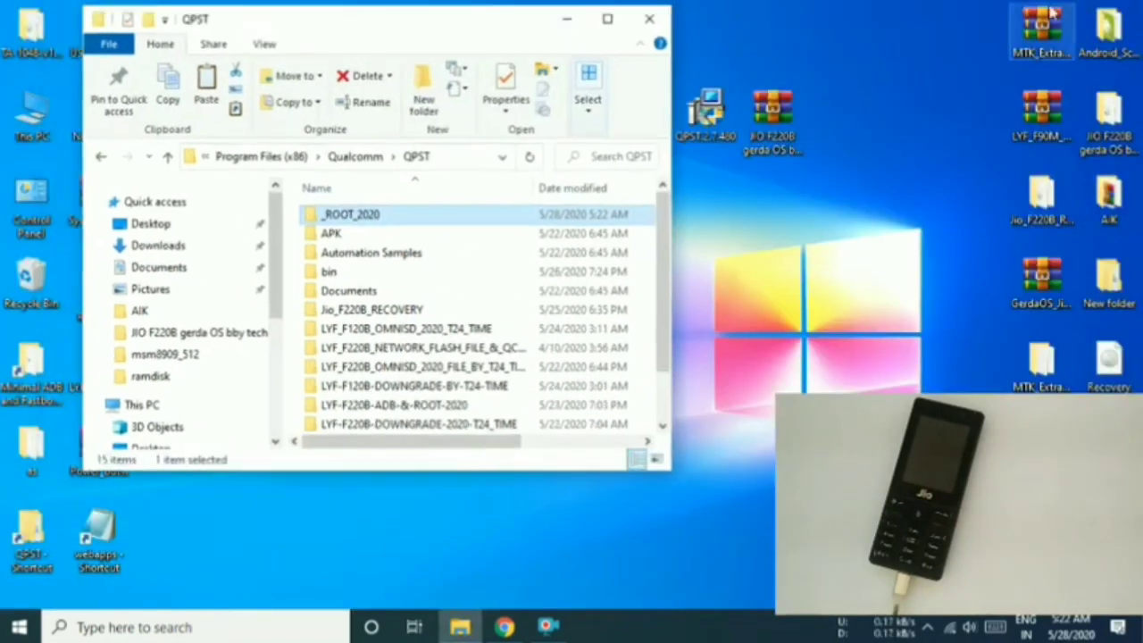
left_click_drag(470, 42, 543, 272)
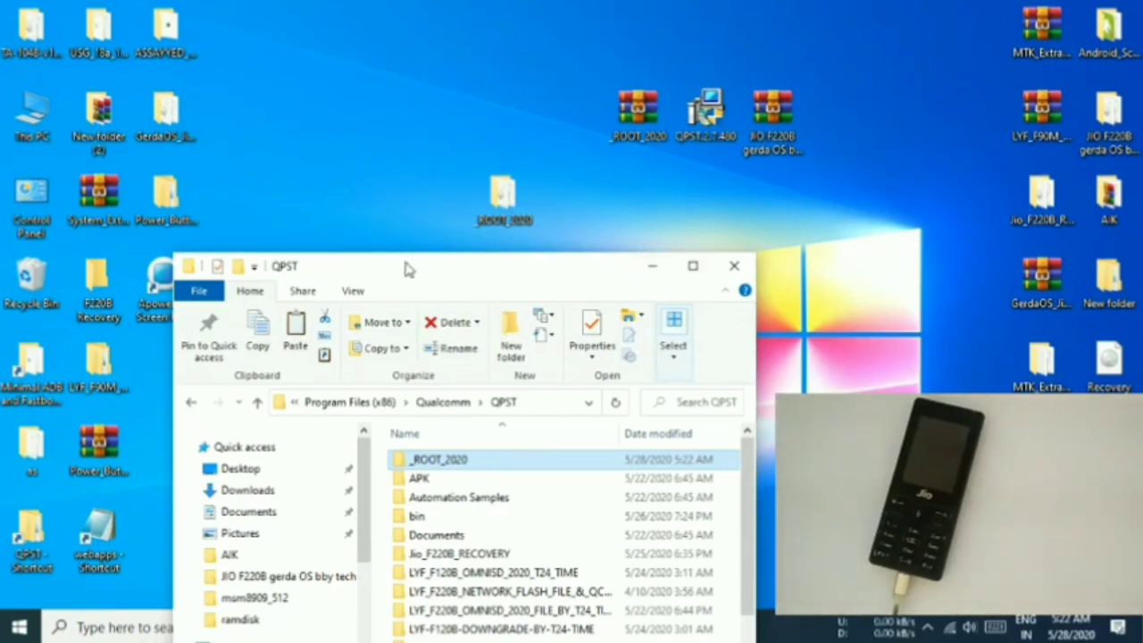
- Move the QPST folder window up into full view and close it
left_click_drag(482, 276, 500, 138)
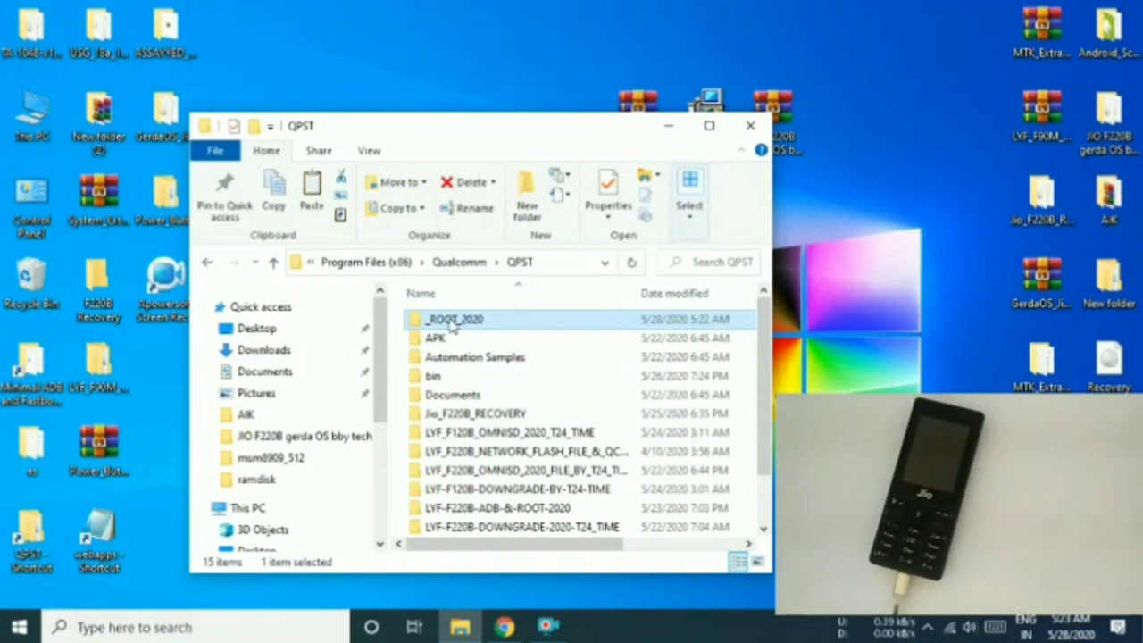
left_click(748, 130)
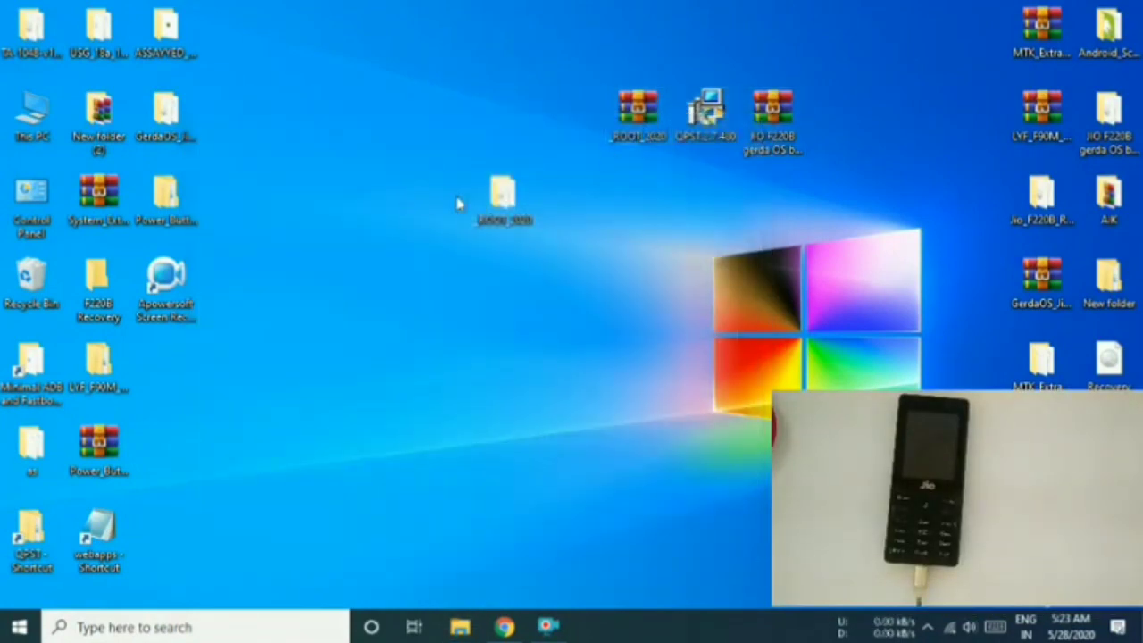
double_click(11, 131)
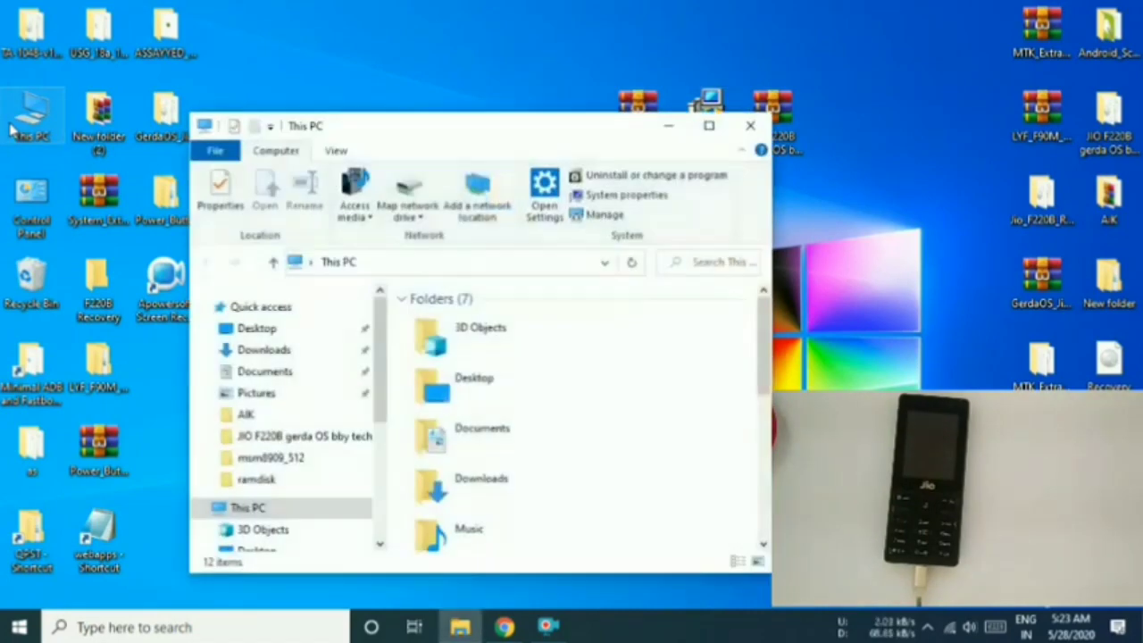
scroll(562, 456, "down", 5)
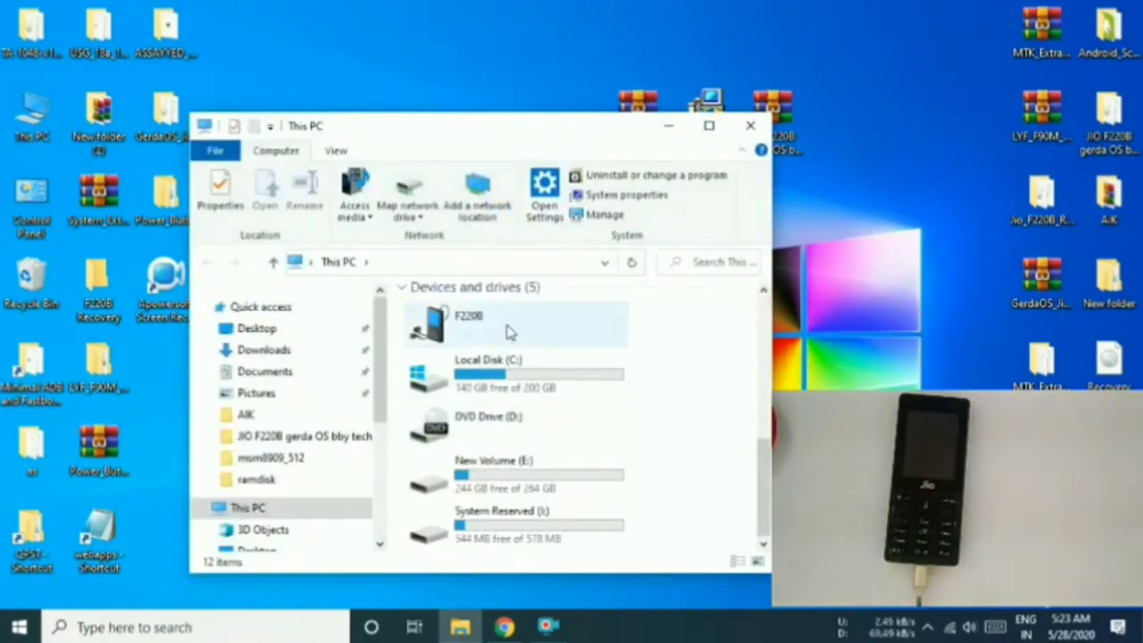
double_click(507, 332)
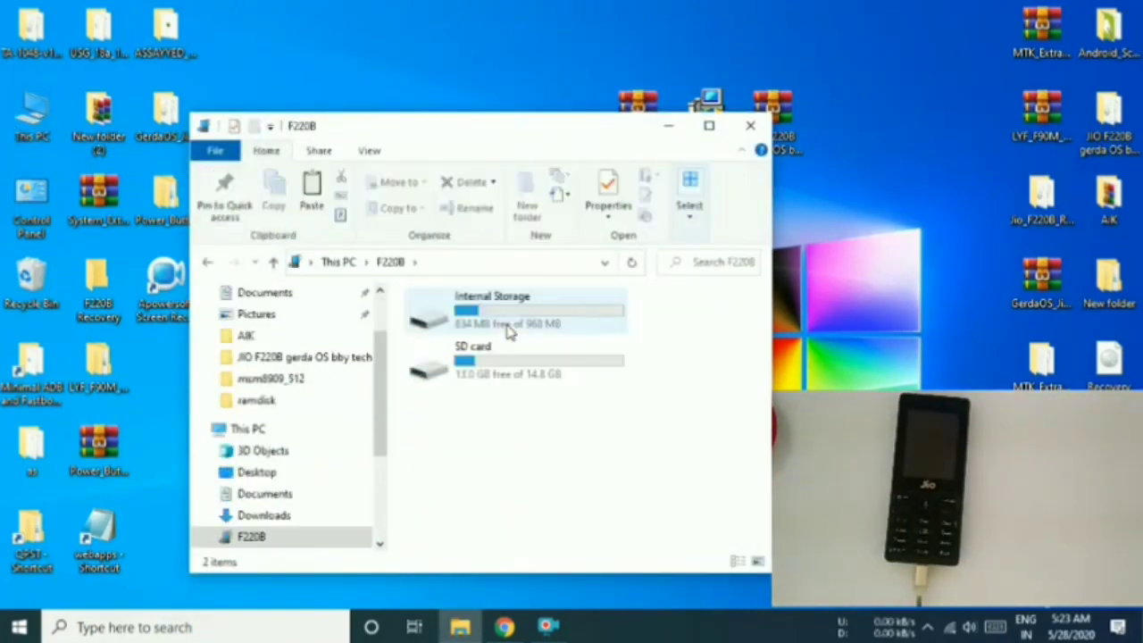
scroll(299, 485, "down", 1)
left_click(295, 495)
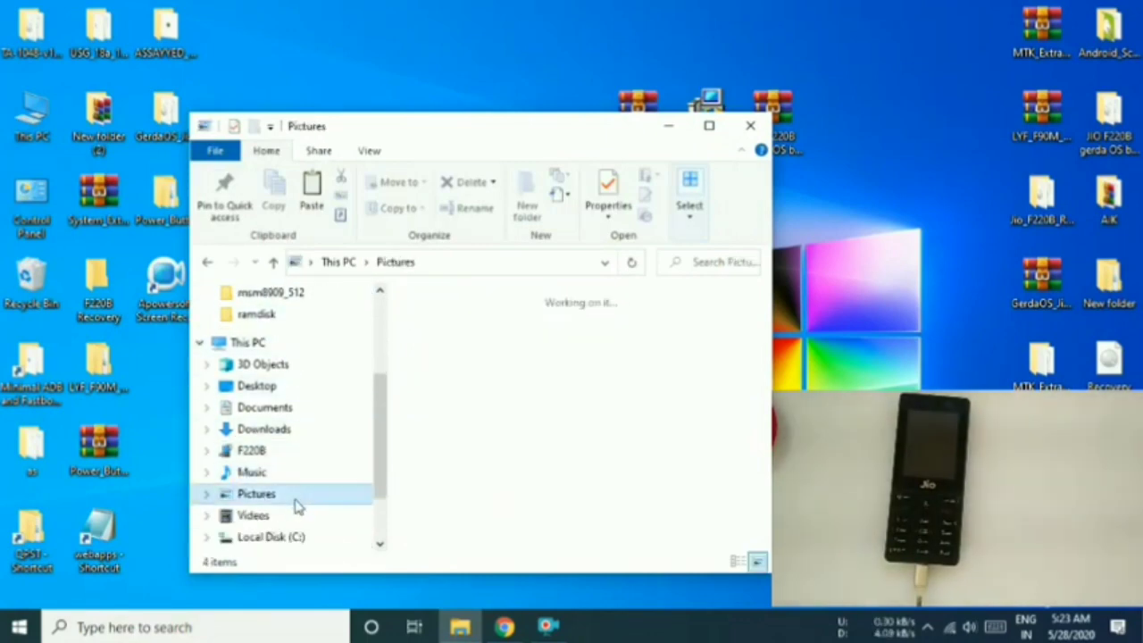
left_click(548, 625)
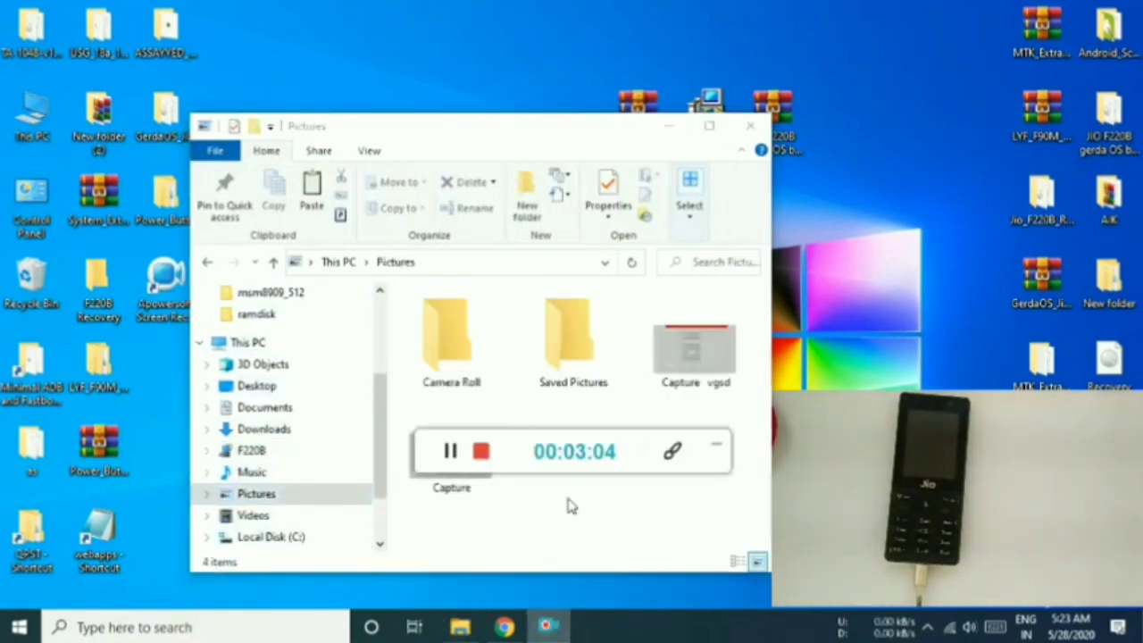
left_click(716, 449)
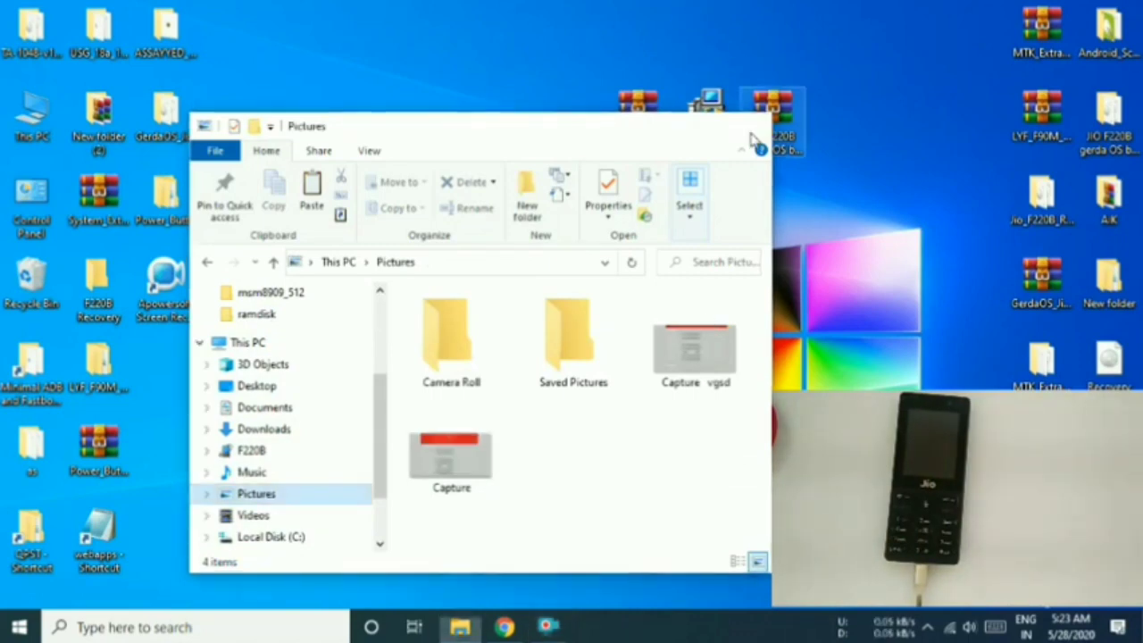
left_click(750, 125)
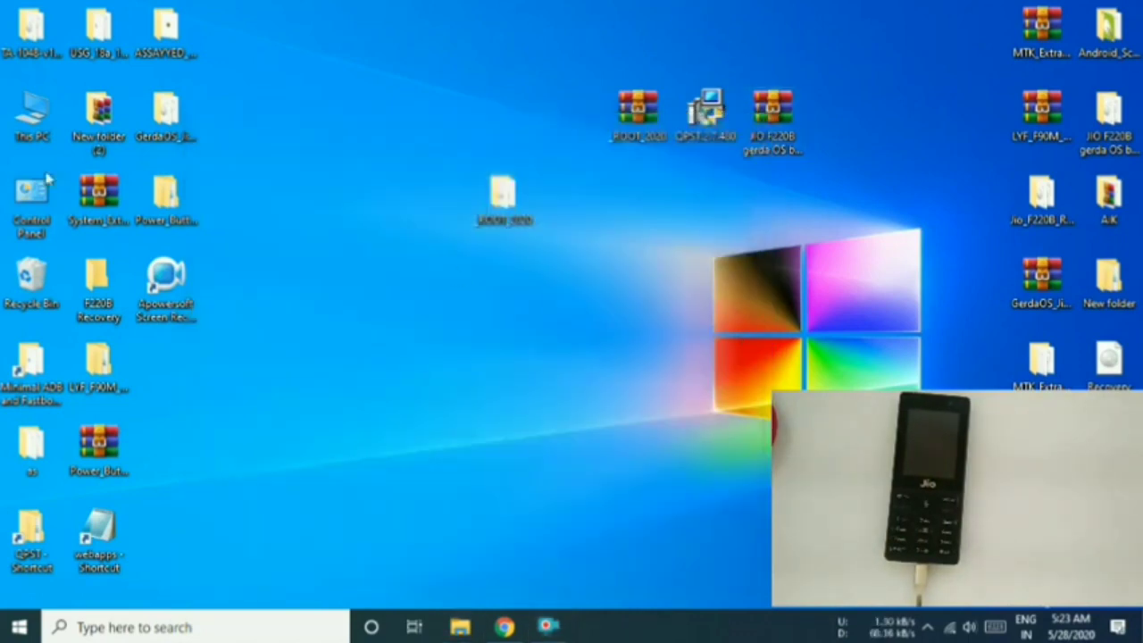
- Open This PC in a maximized window and go to the QPST folder under C:, Program Files (x86), Qualcomm
double_click(32, 116)
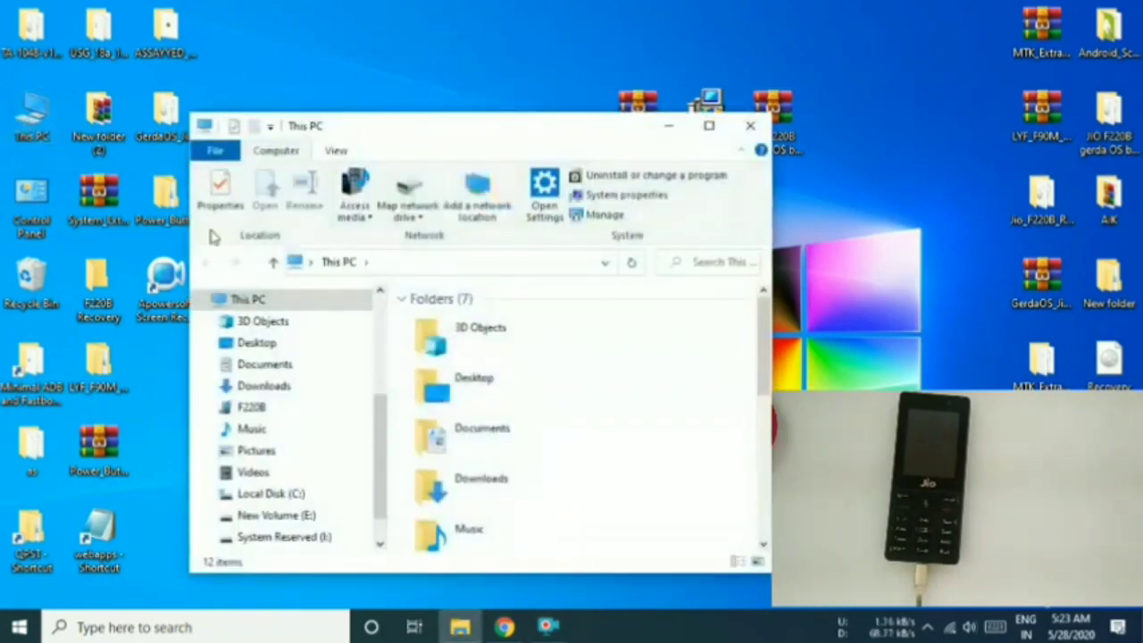
left_click(712, 128)
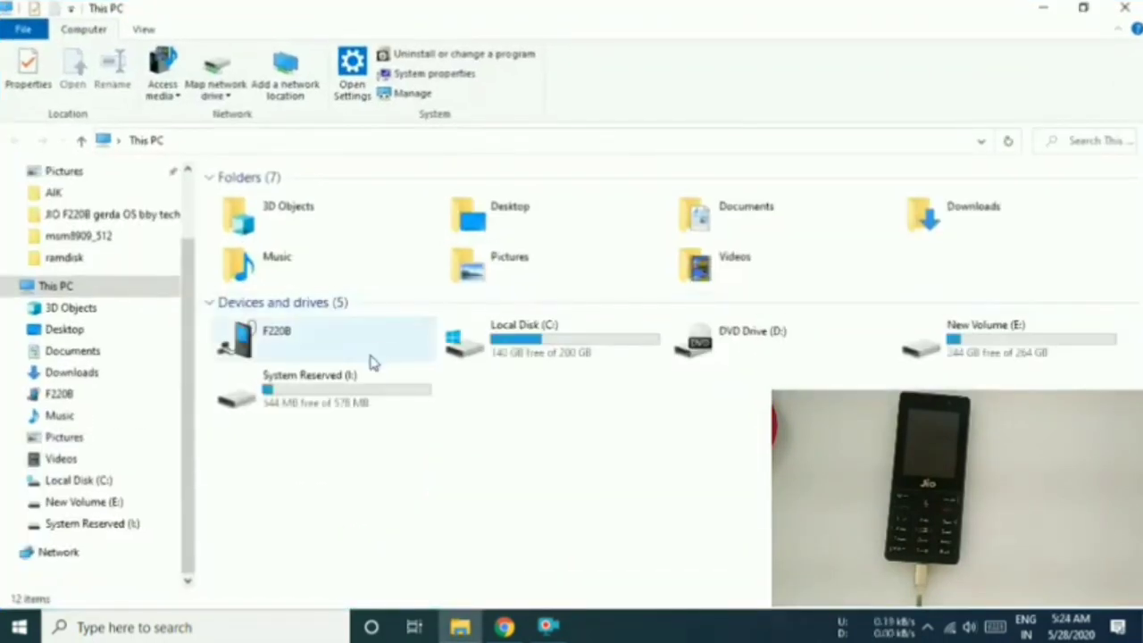
double_click(587, 344)
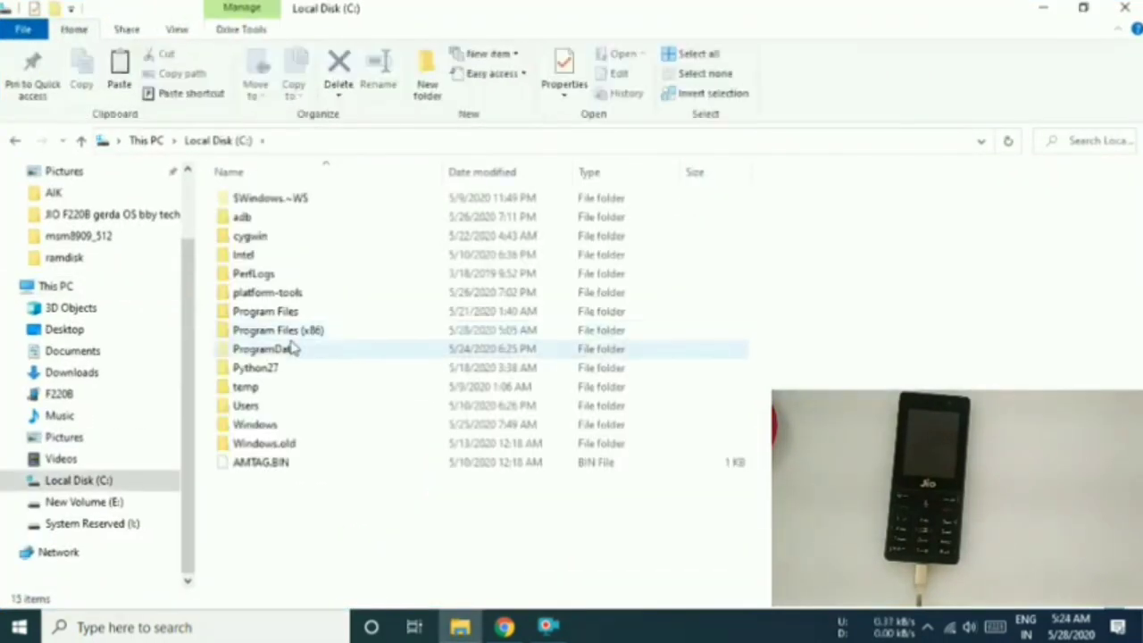
double_click(296, 333)
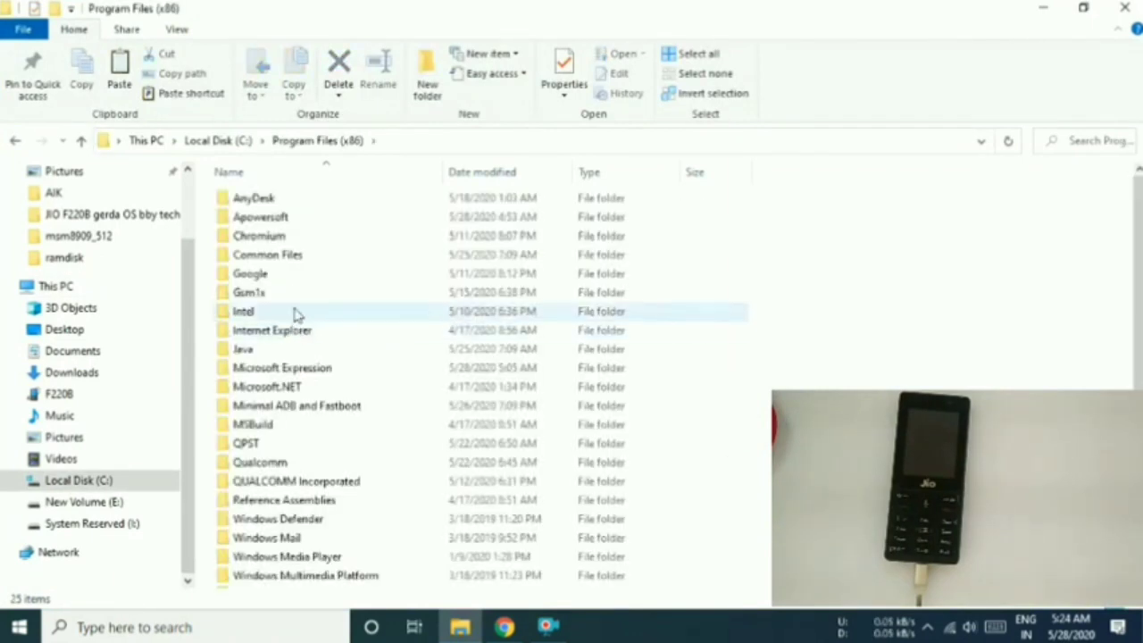
double_click(316, 463)
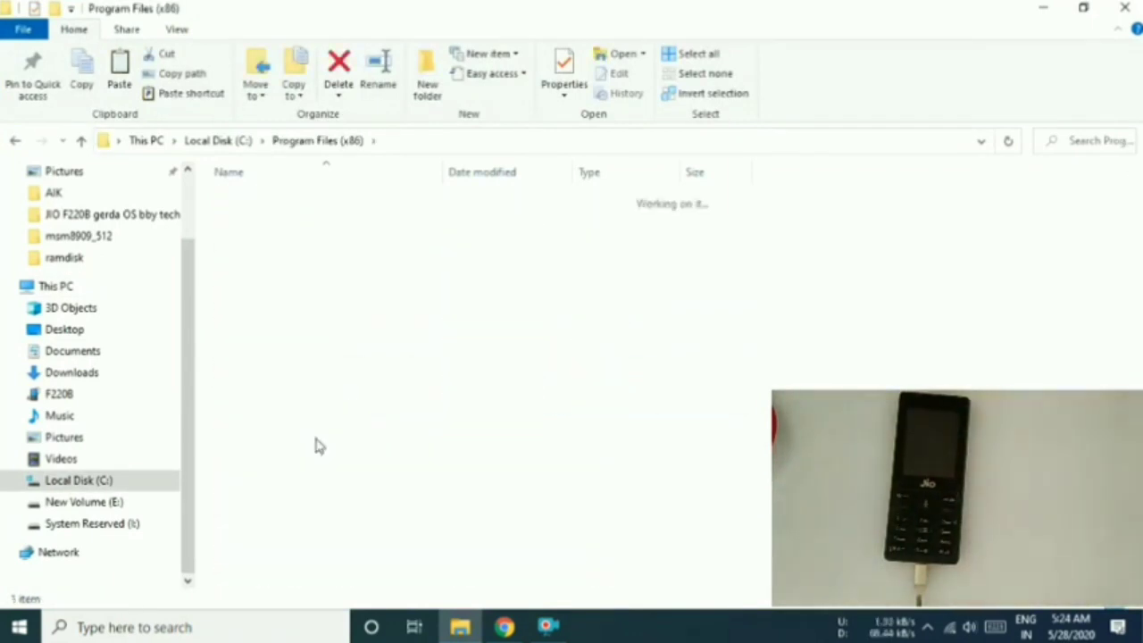
double_click(342, 203)
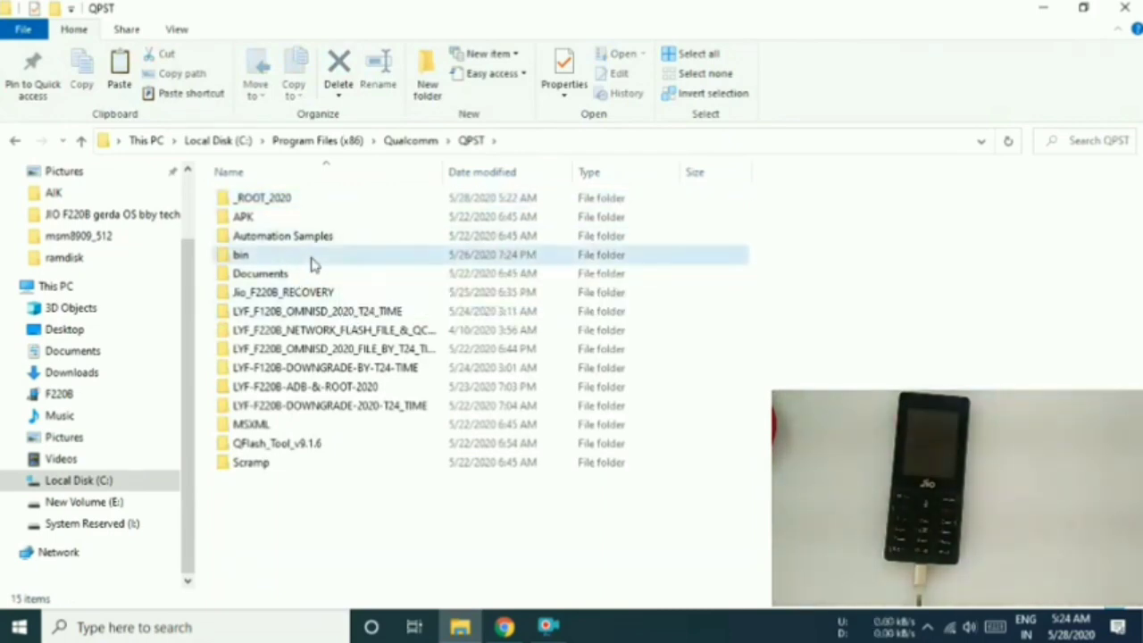
- Open the bin folder inside QPST and launch the QFIL application from it
double_click(312, 260)
left_click(315, 261)
scroll(393, 432, "down", 15)
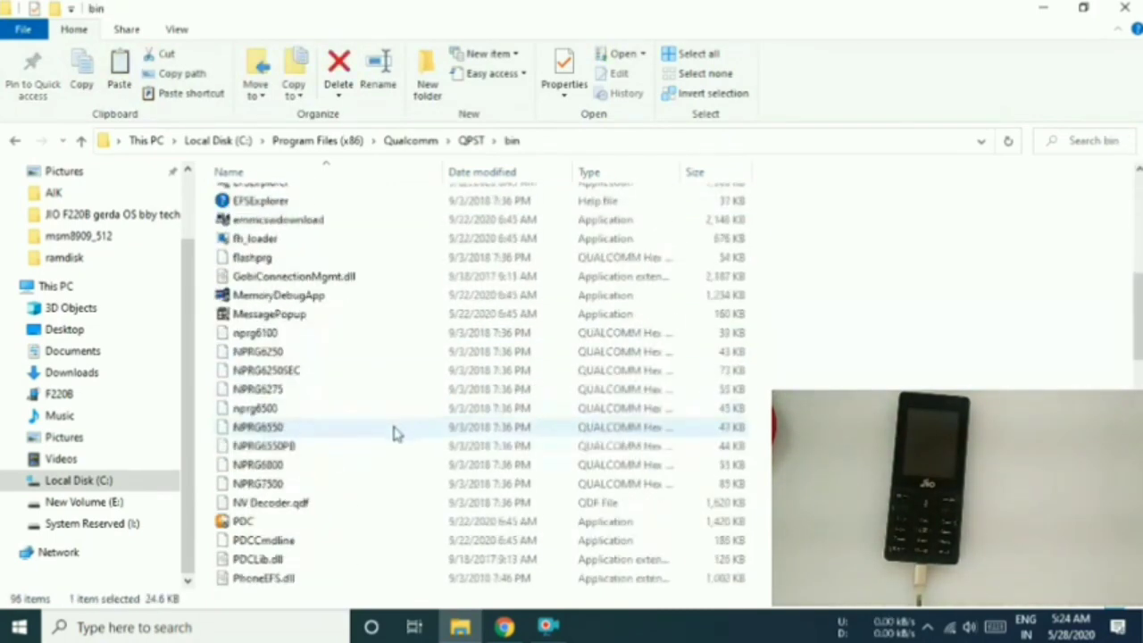
left_click(243, 389)
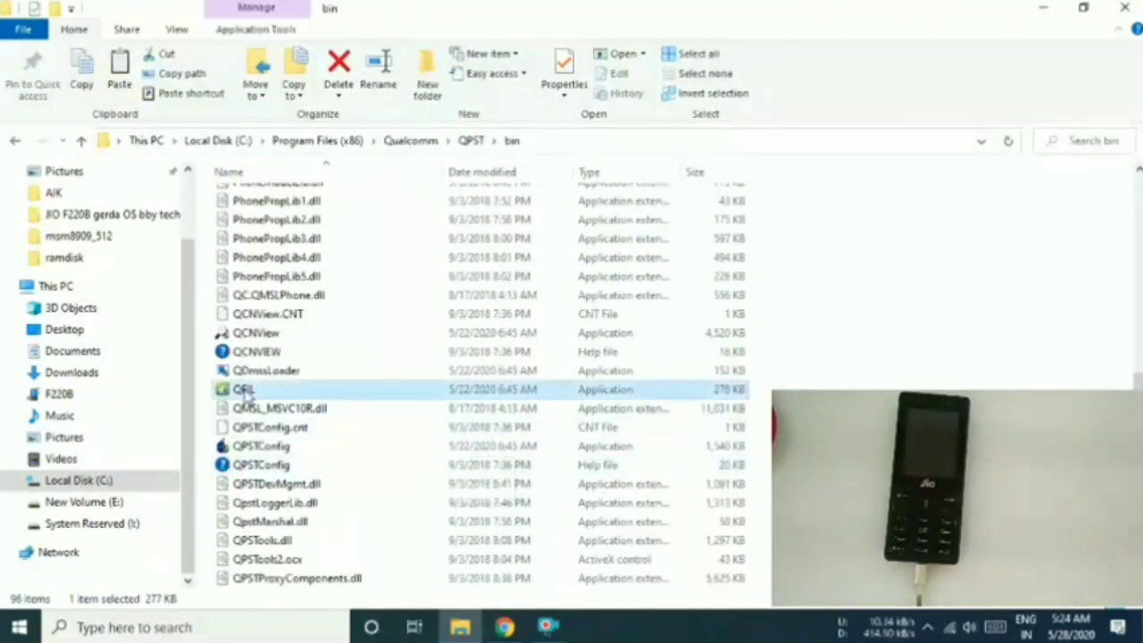
right_click(242, 389)
left_click(294, 195)
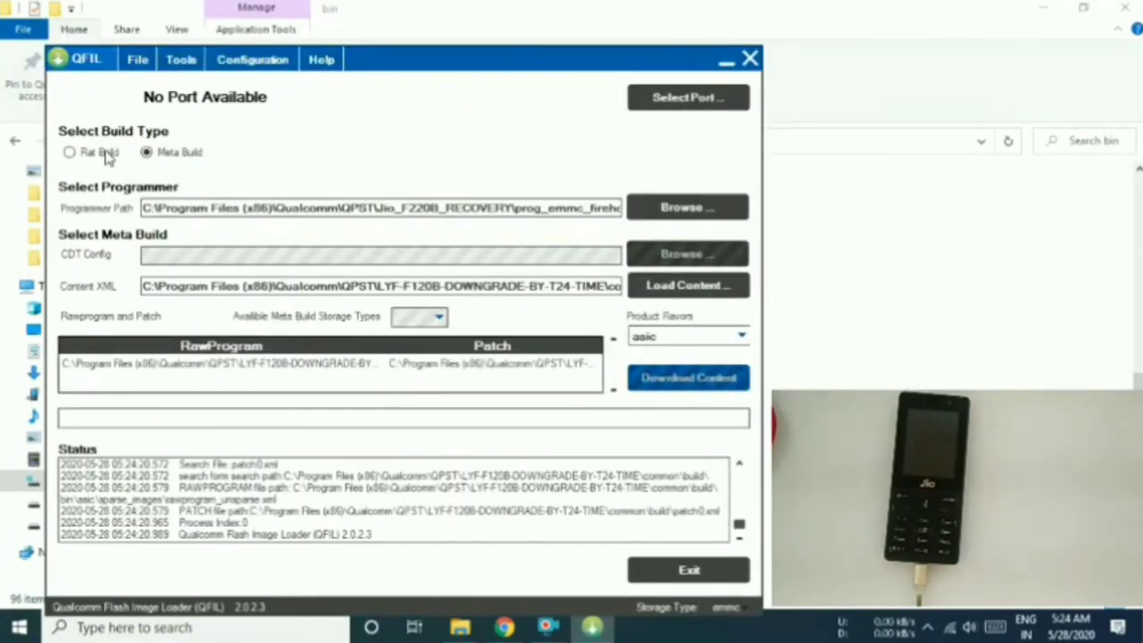
- Set the build type to Flat Build and choose prog_emmc_firehose_8909_ddr.mbn from QPST's _ROOT_2020 folder as the programmer
left_click(69, 152)
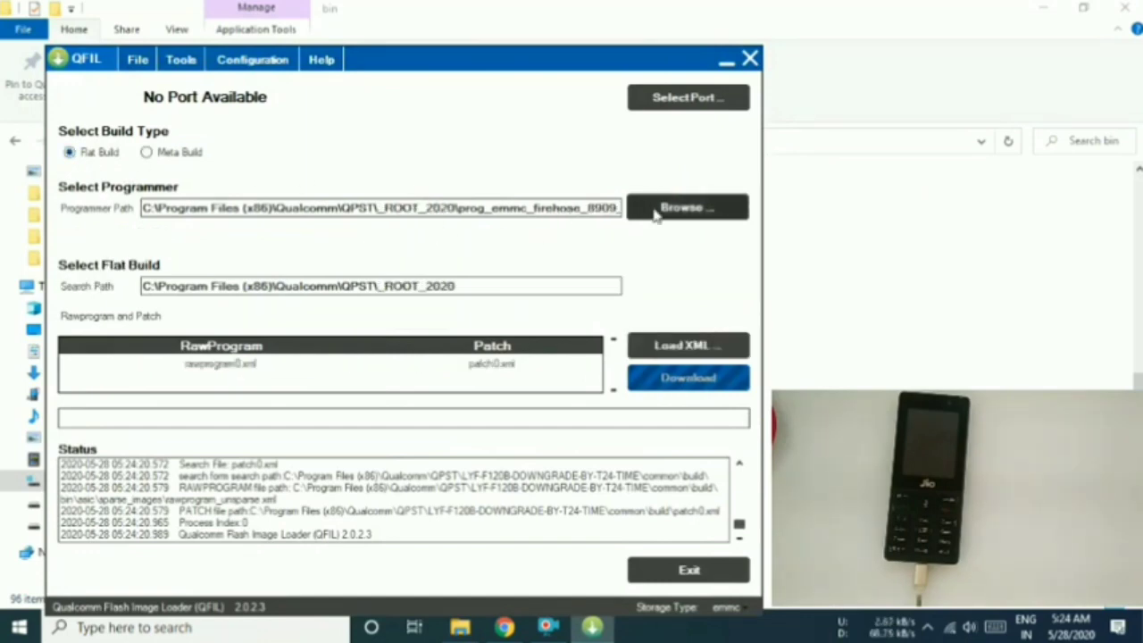
left_click(684, 208)
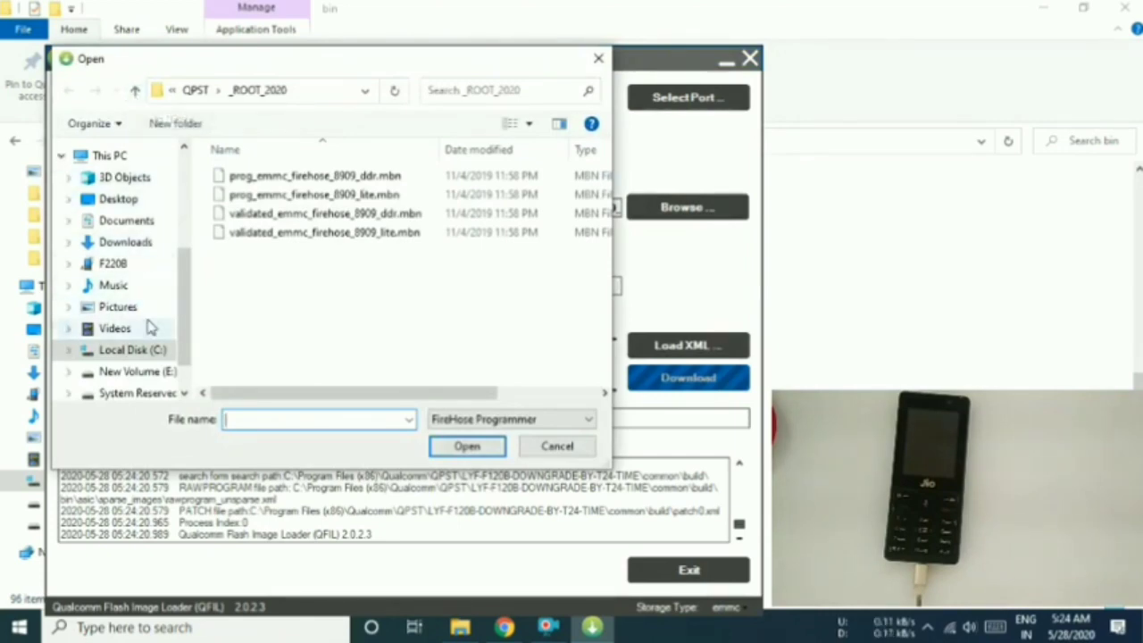
left_click(154, 352)
left_click(290, 306)
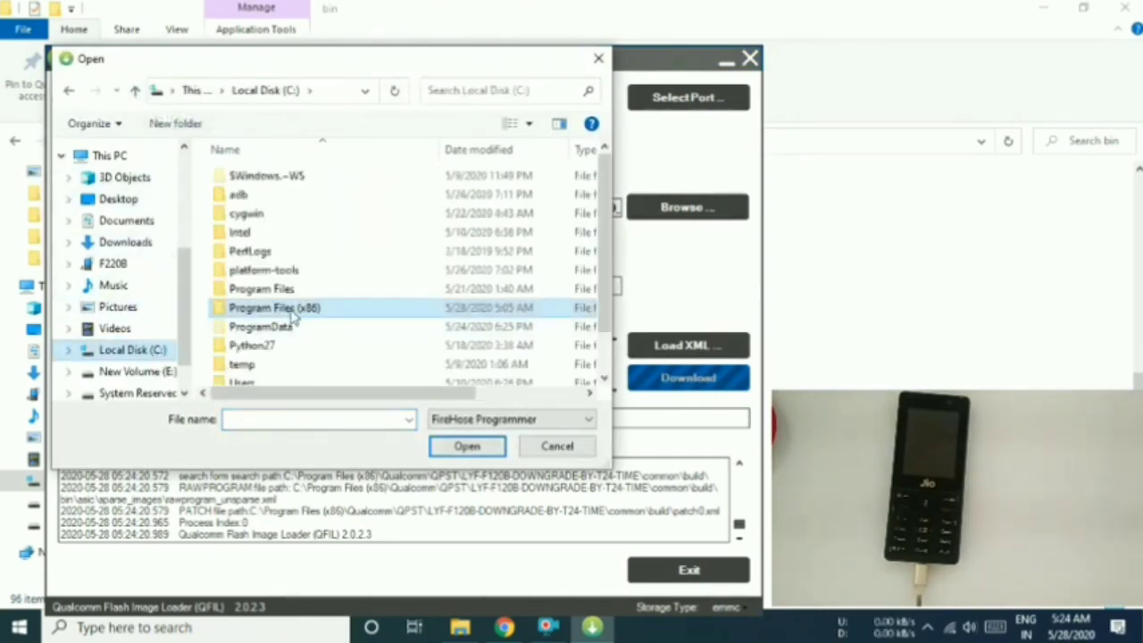
double_click(292, 309)
scroll(283, 362, "down", 2)
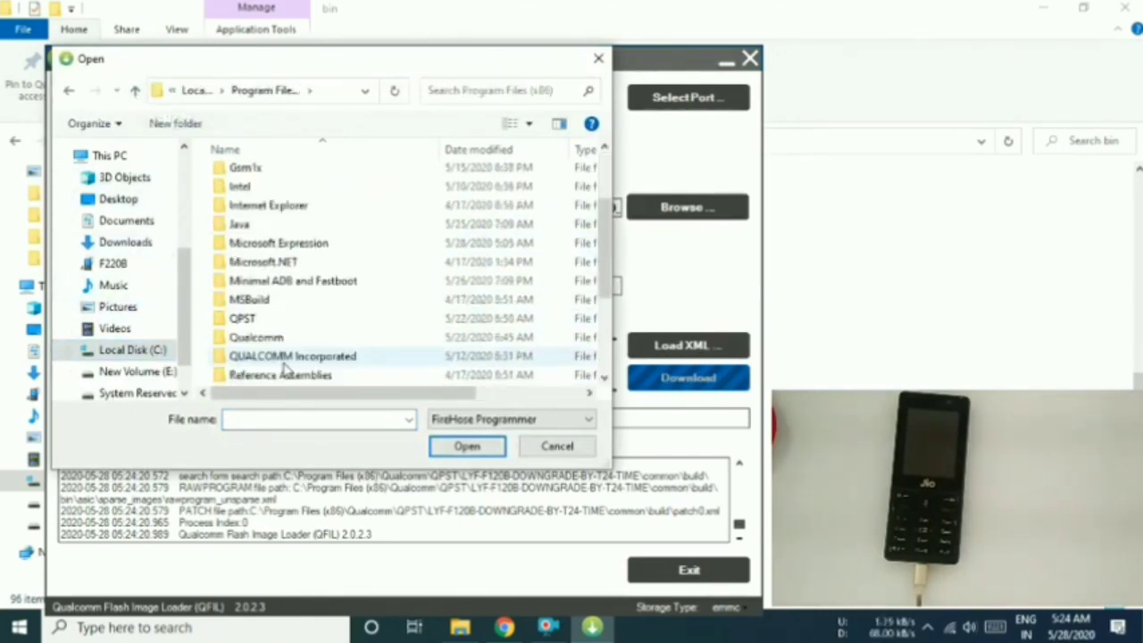
double_click(263, 337)
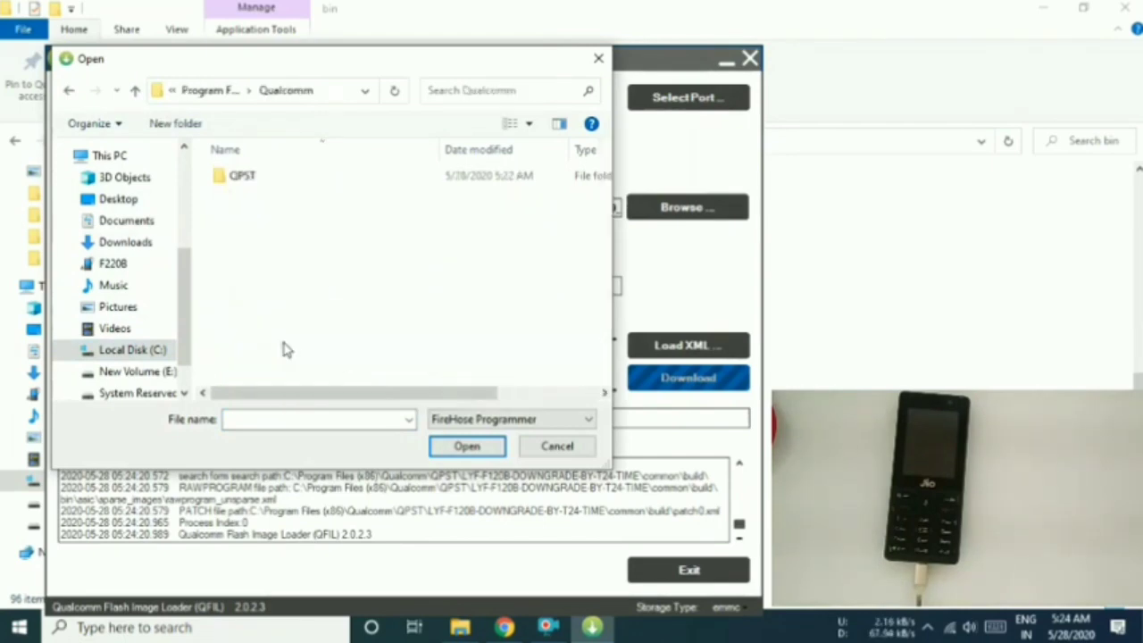
double_click(260, 178)
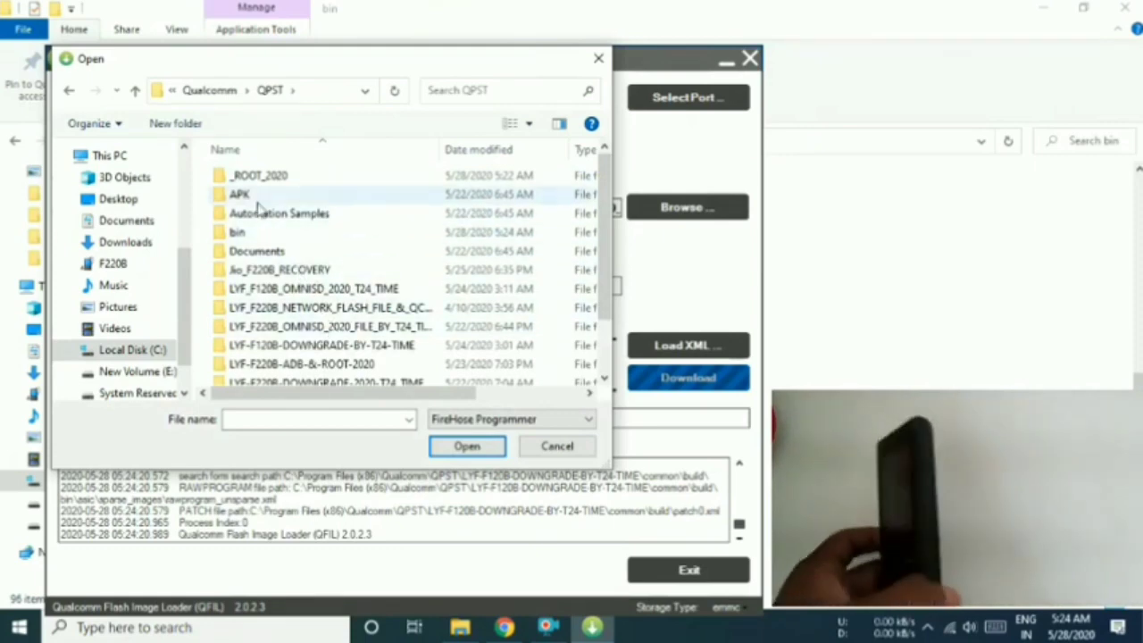
double_click(268, 178)
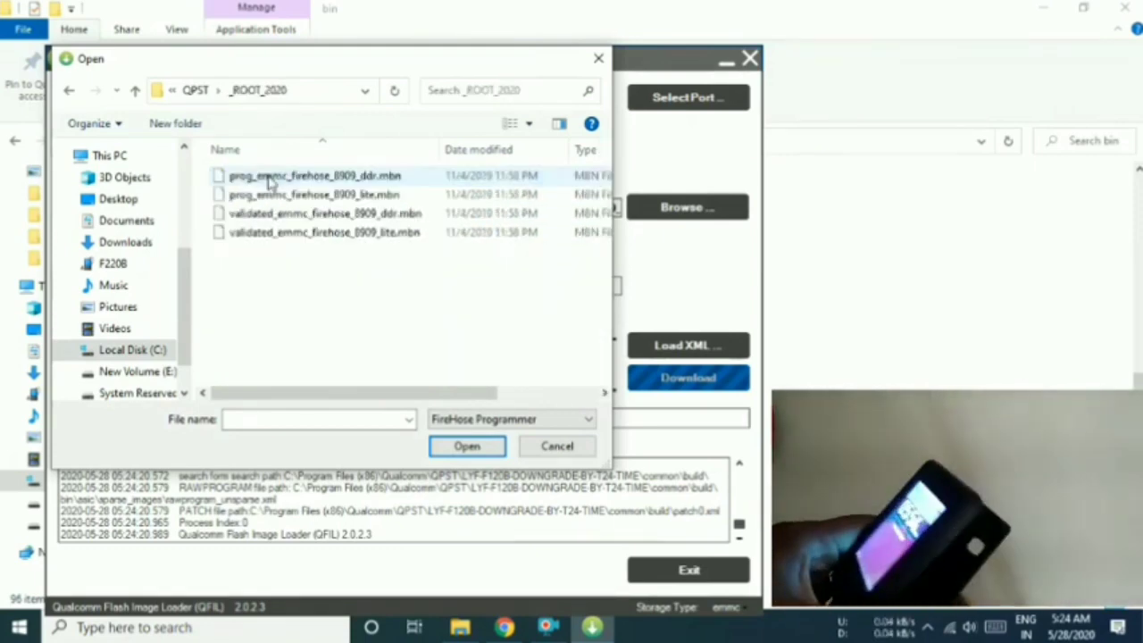
double_click(269, 178)
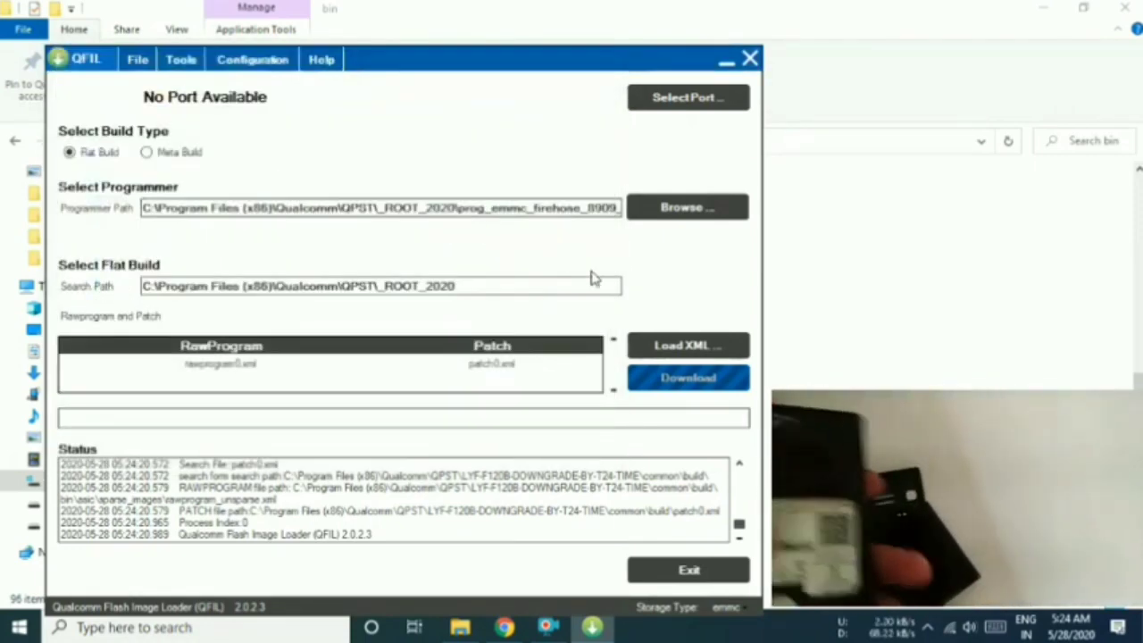
- Load the rawprogram0 and patch0 XML files from the _ROOT_2020 folder for the flat build
left_click(684, 346)
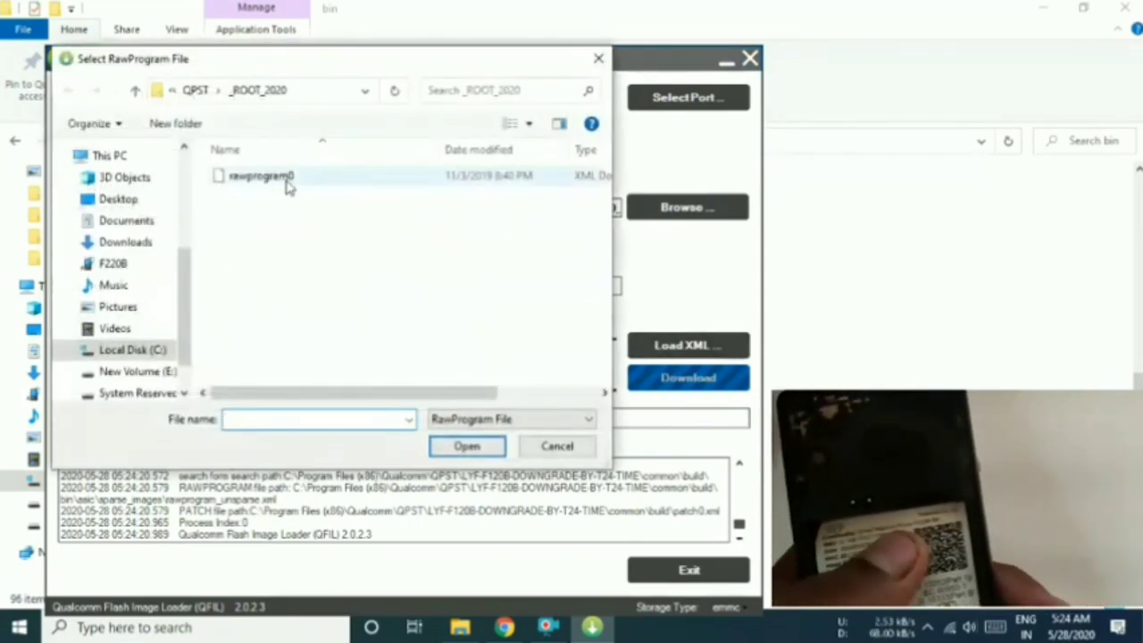
left_click(288, 181)
double_click(288, 181)
double_click(286, 182)
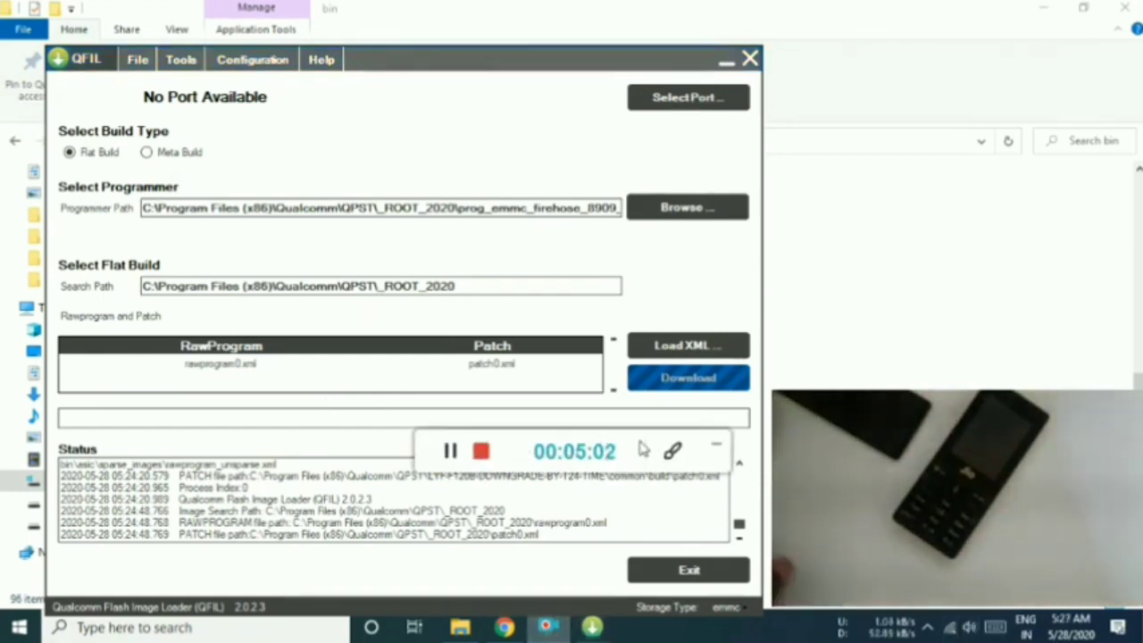
- Download the _ROOT_2020 flat build to the phone through the Qualcomm HS-USB QDLoader 9008 (COM7) port
left_click(716, 446)
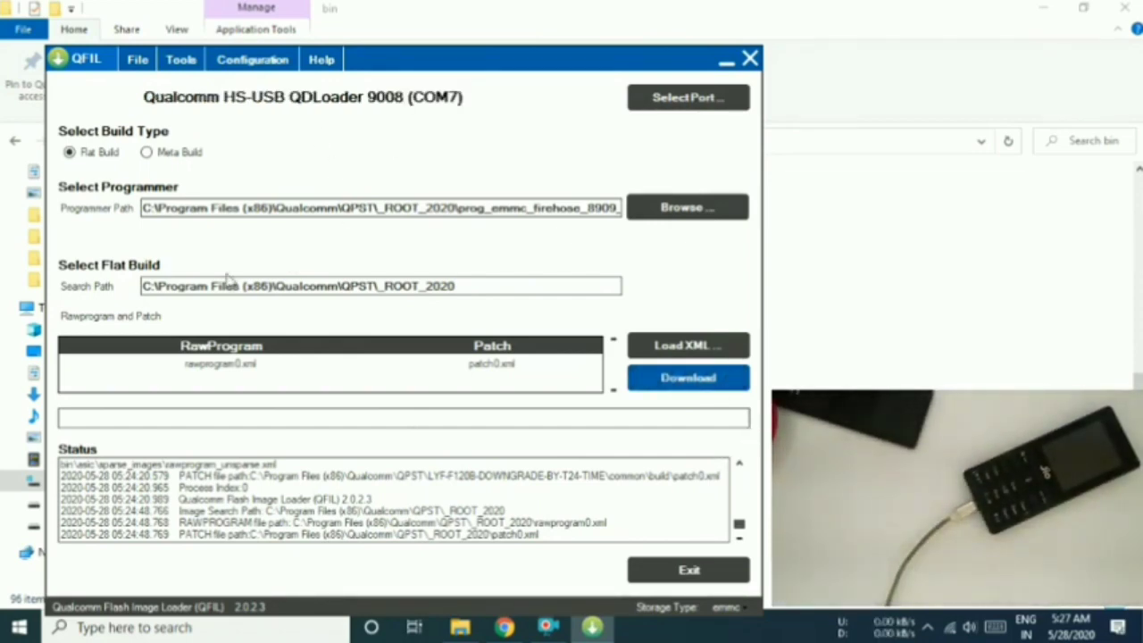
left_click(675, 391)
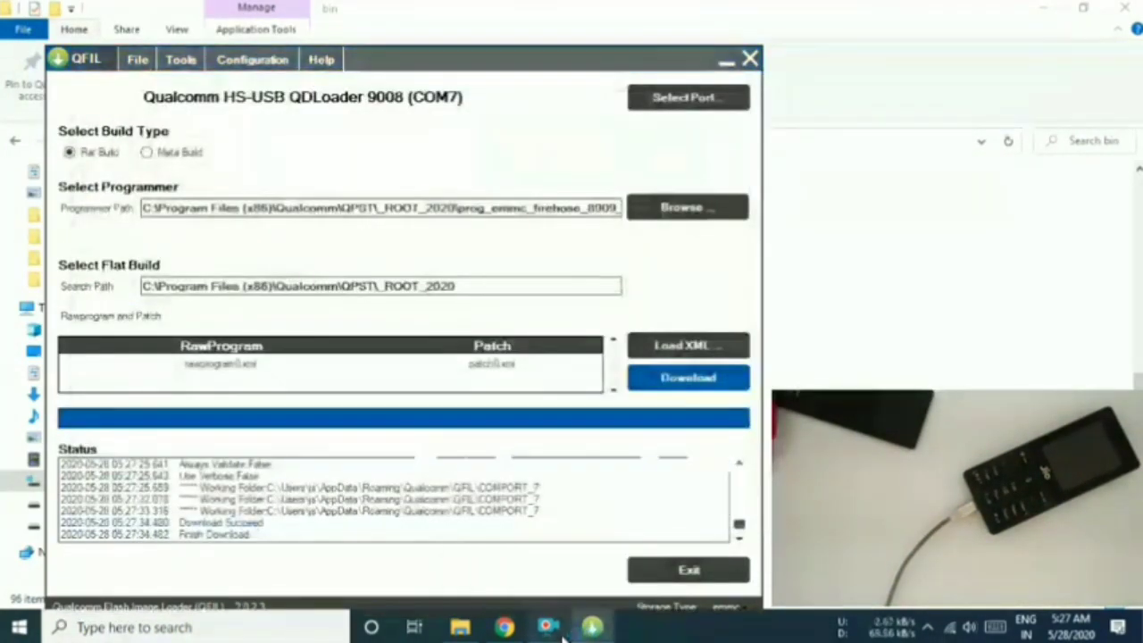
left_click(561, 636)
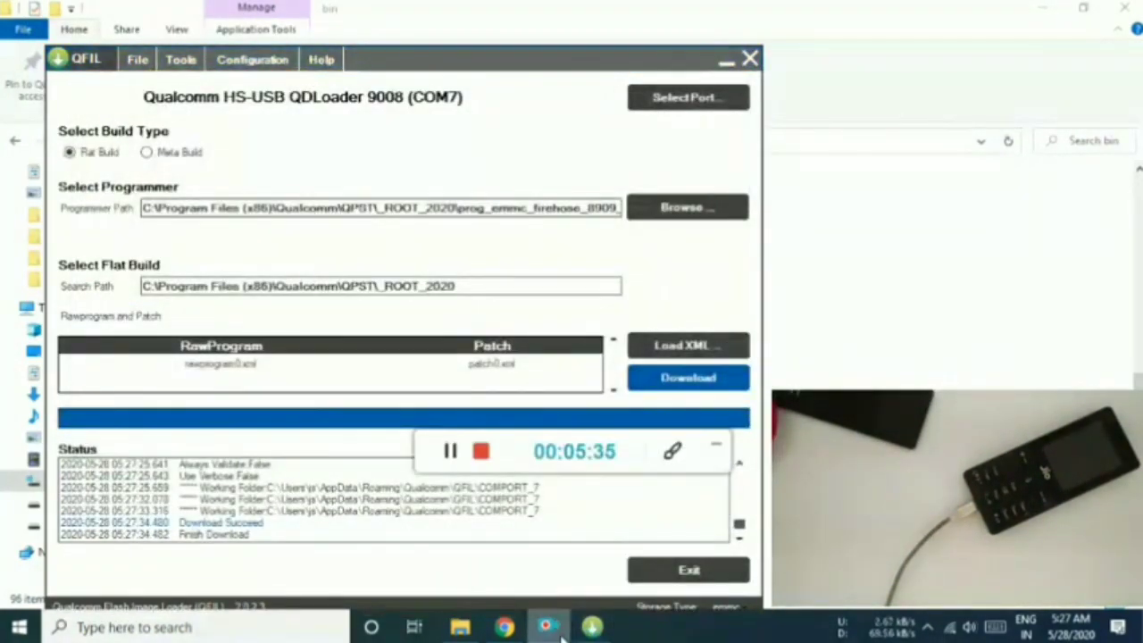
left_click(719, 451)
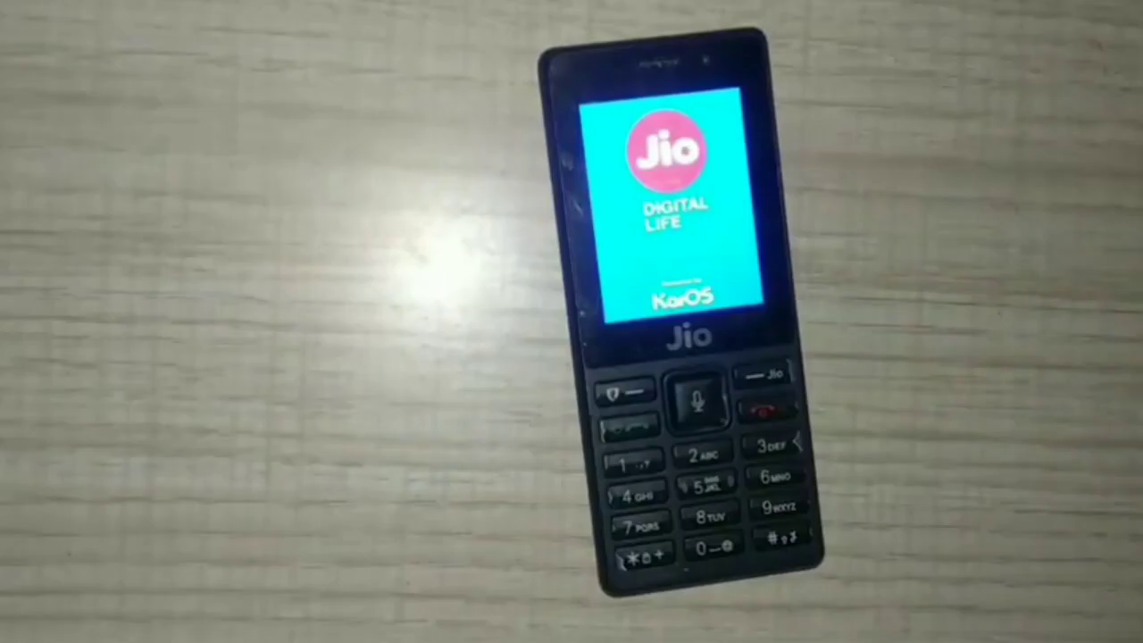